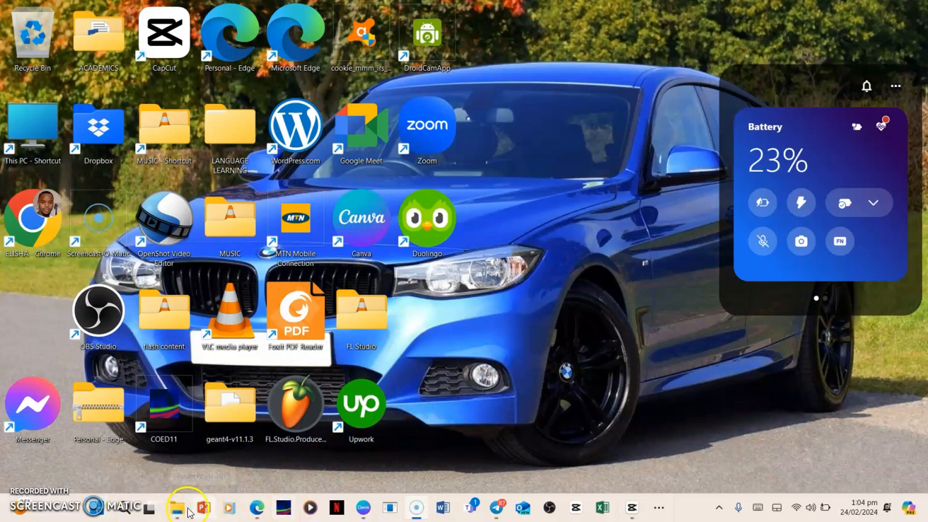
# Open the BOYLE'S LAW video from the LATEMWA folder in the media player and maximize the player.
pyautogui.moveTo(181, 505)
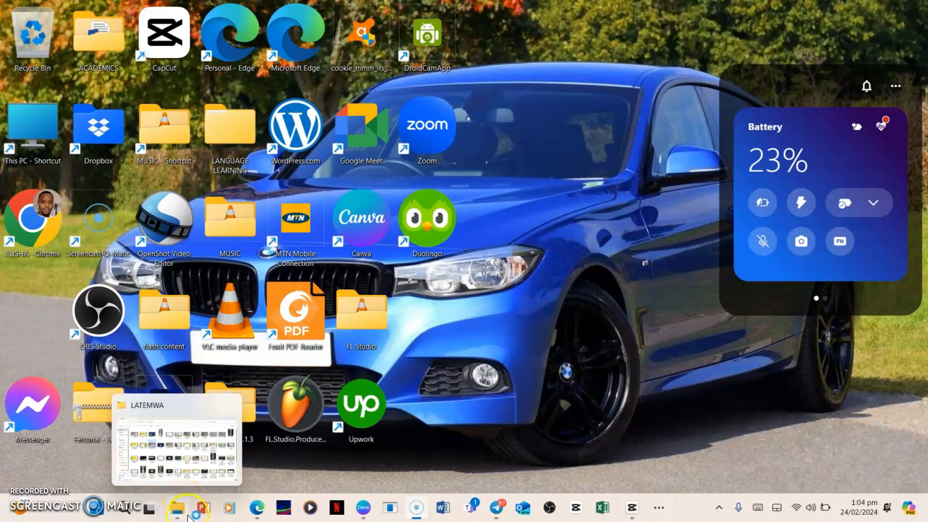
pyautogui.click(180, 506)
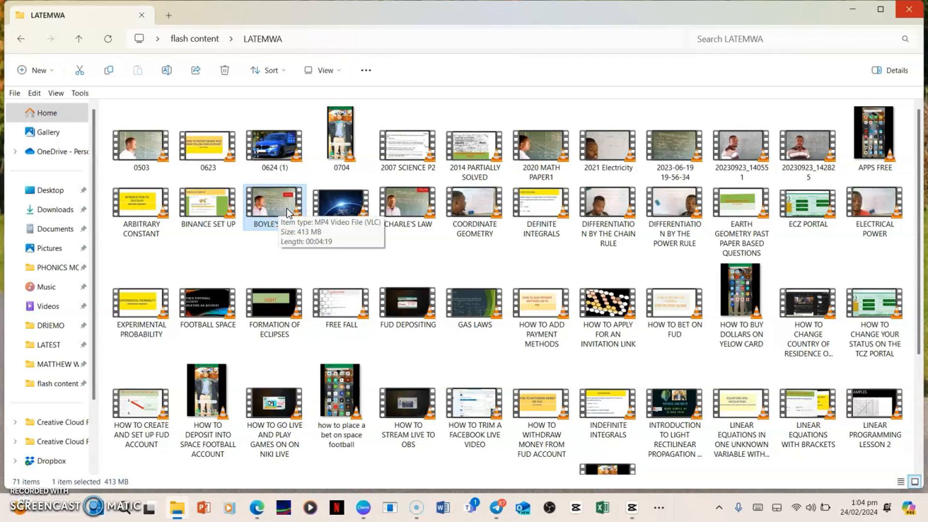
pyautogui.moveTo(196, 225)
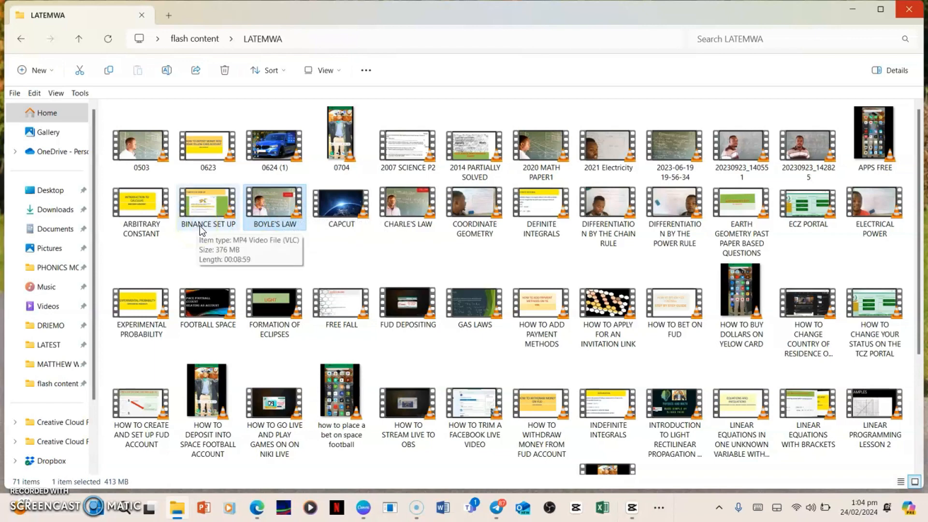
pyautogui.doubleClick(203, 230)
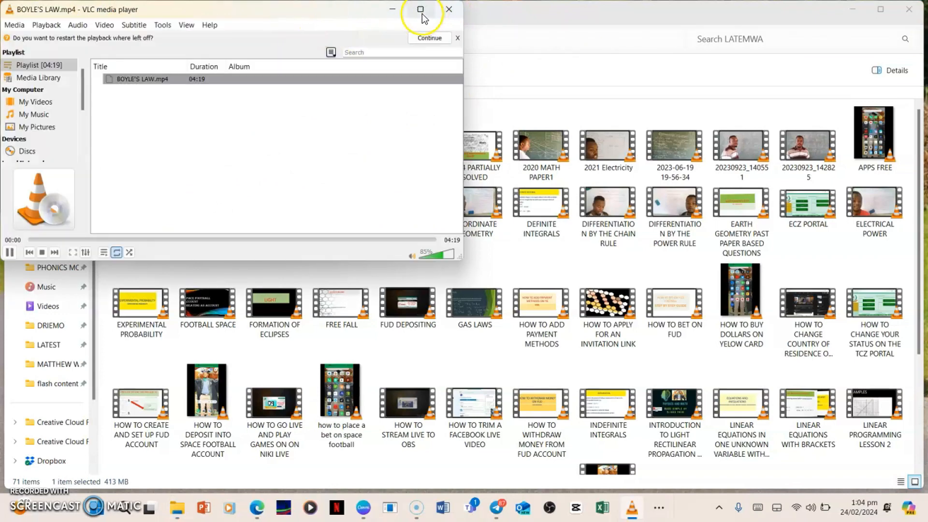
pyautogui.click(423, 11)
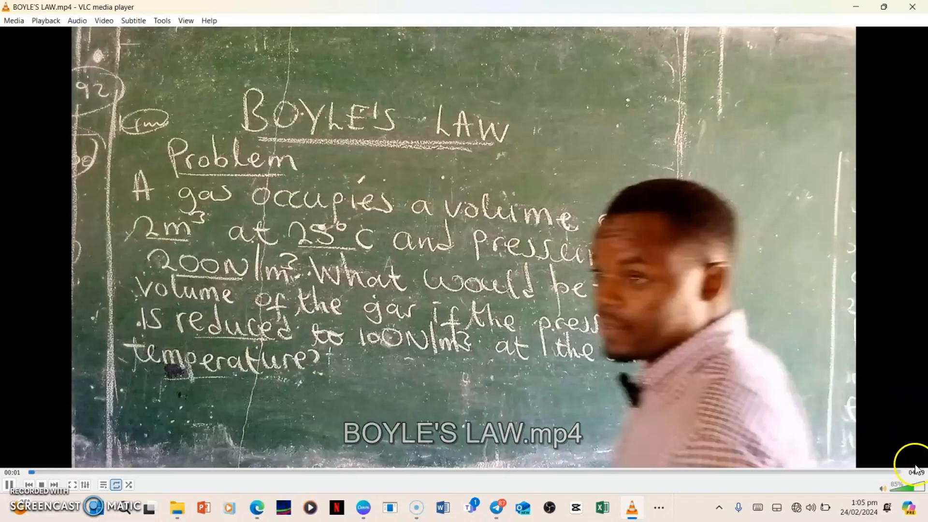
# Preview the BOYLE'S LAW video at 15% volume, and put the player and folder windows away.
pyautogui.click(895, 489)
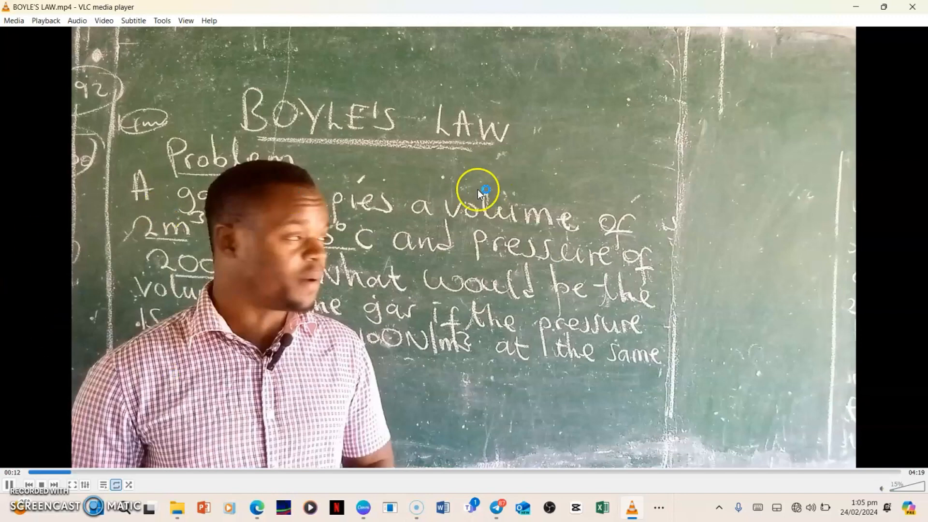
pyautogui.click(437, 226)
pyautogui.click(486, 236)
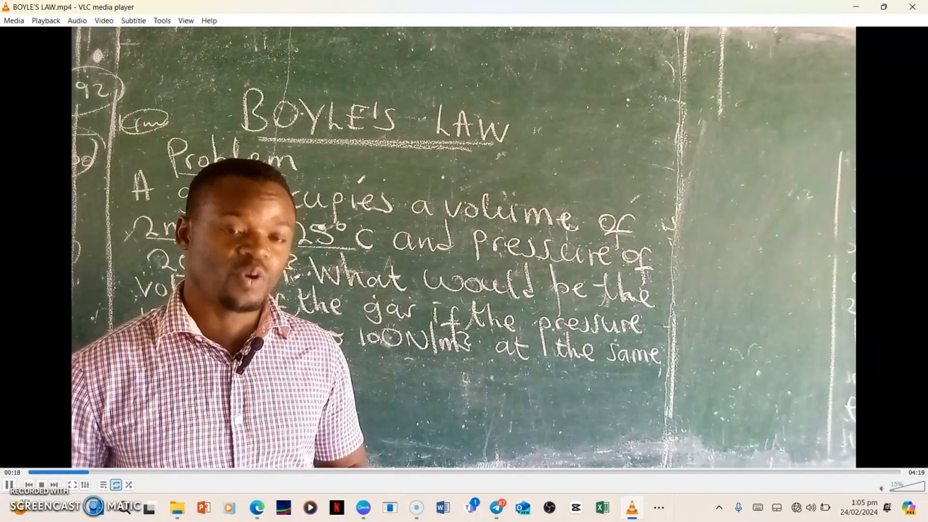
pyautogui.click(10, 486)
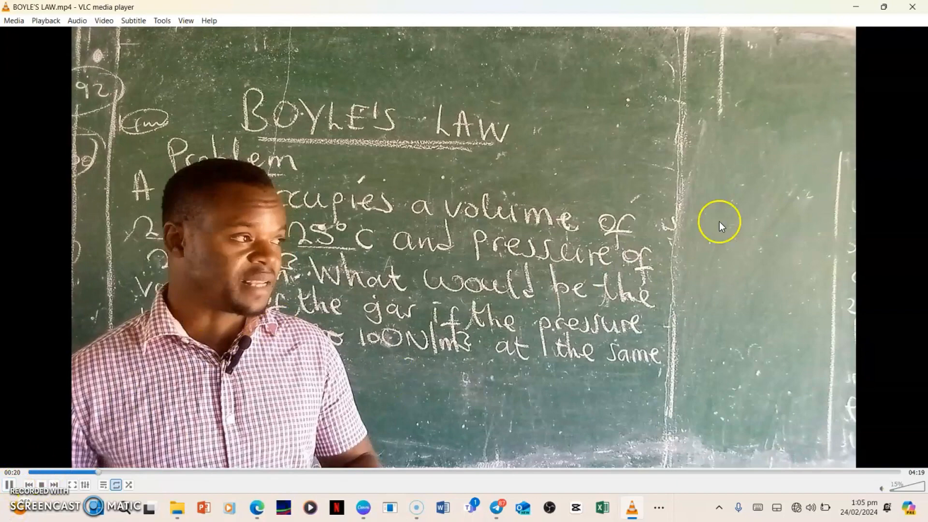
pyautogui.click(856, 8)
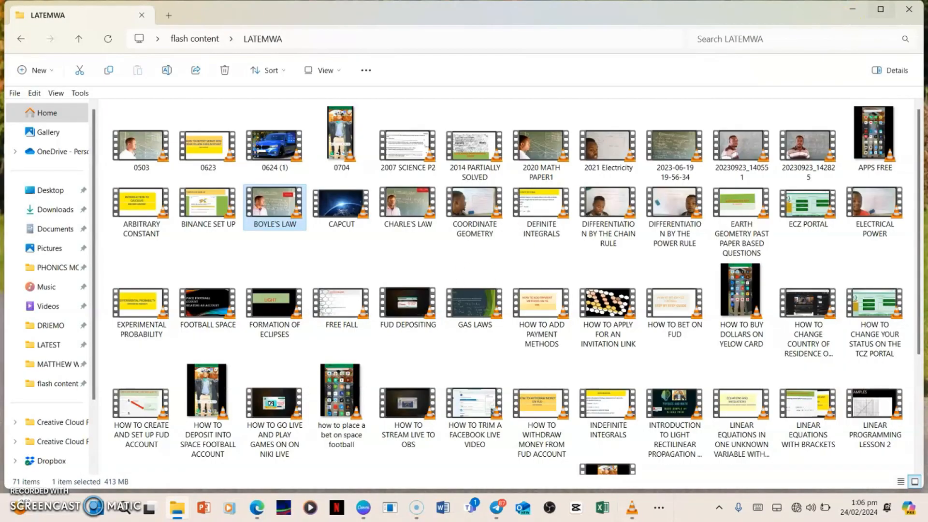
pyautogui.click(903, 9)
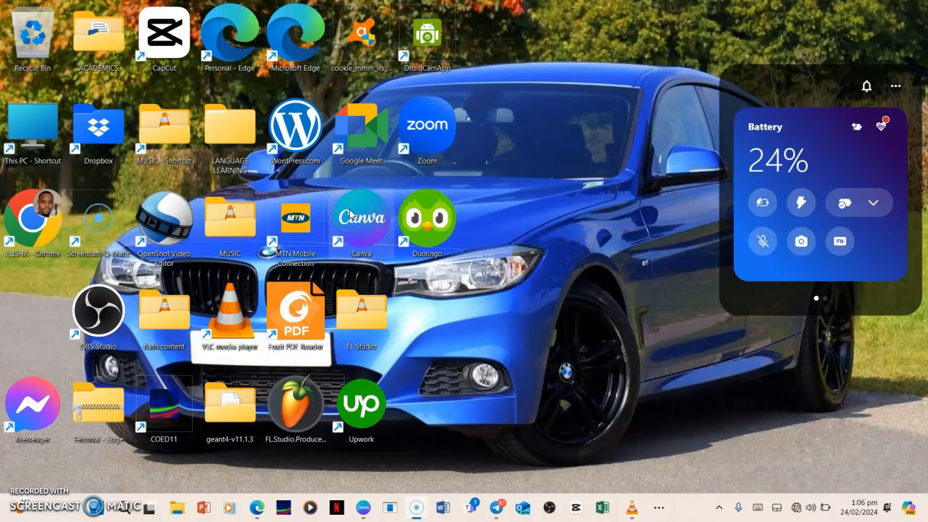
# Switch to Canva and open the recent "Becoming a Coin Seller" YouTube thumbnail design.
pyautogui.click(362, 516)
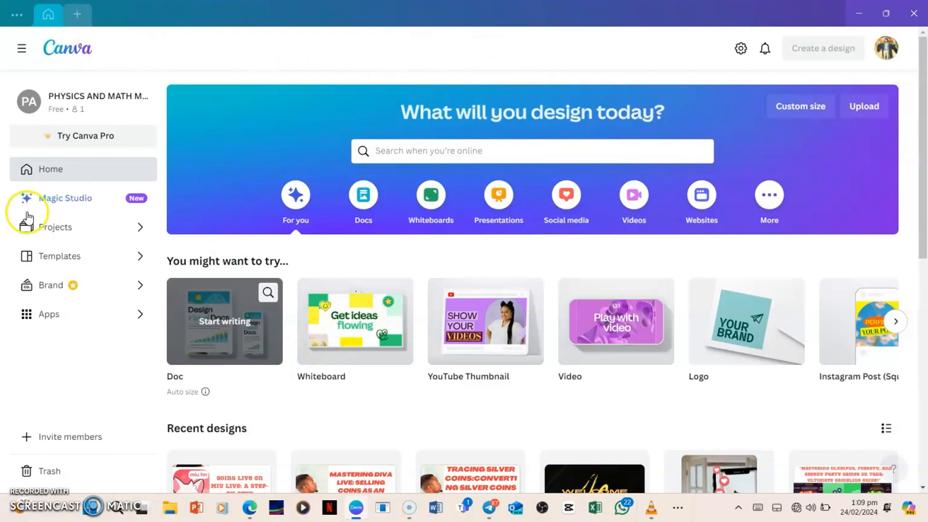
pyautogui.scroll(-4, 233, 218)
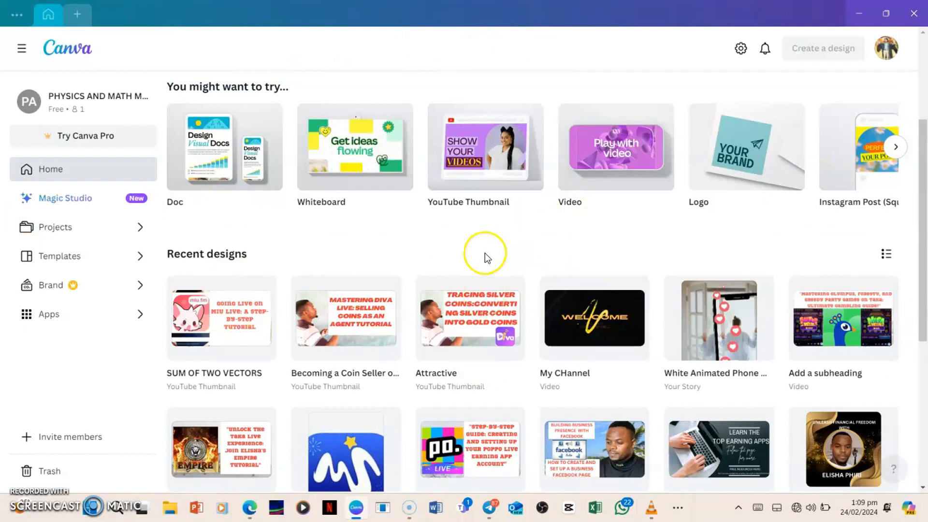
pyautogui.scroll(-4, 533, 298)
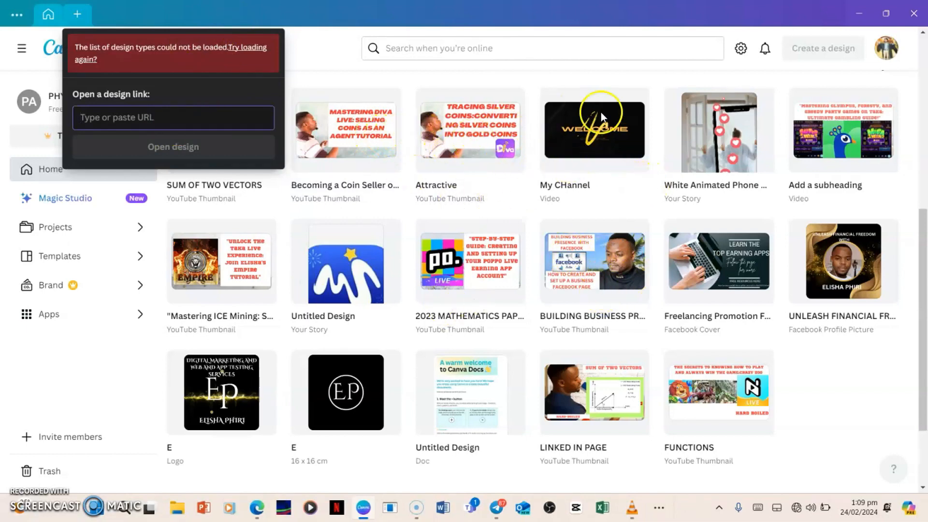
pyautogui.click(361, 141)
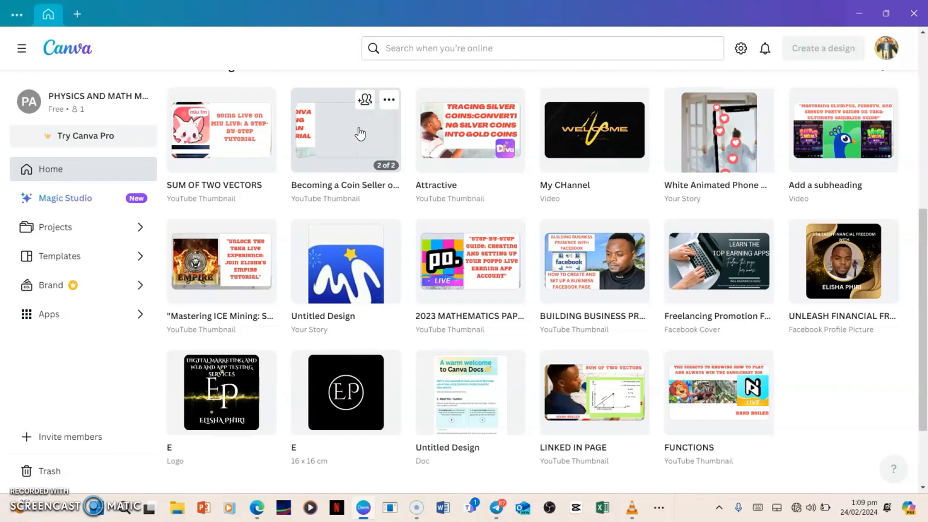
pyautogui.click(390, 213)
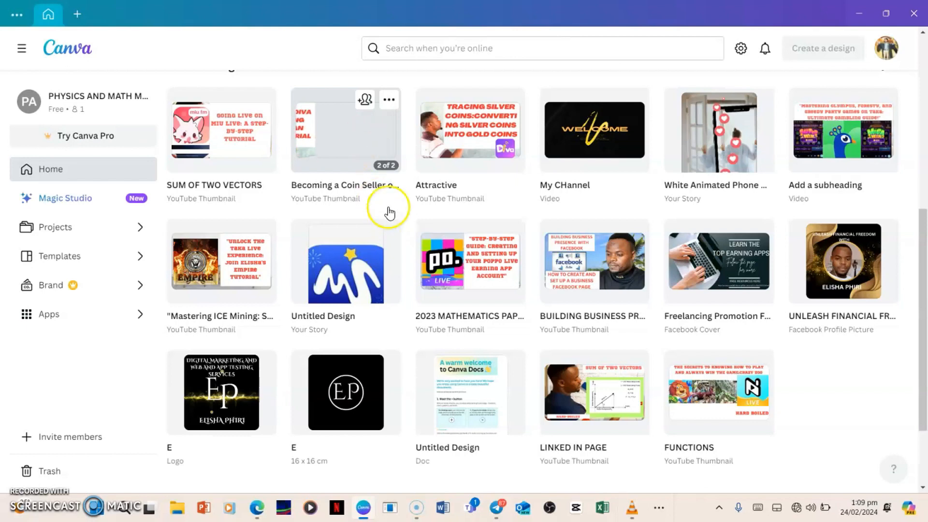
pyautogui.click(363, 159)
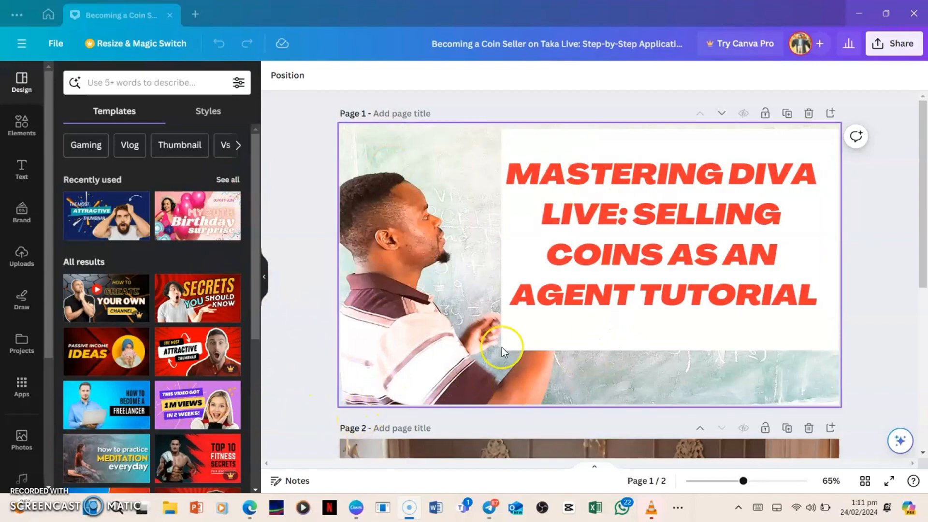
# Add a new page at the end of the design, after page 2.
pyautogui.scroll(-5, 649, 311)
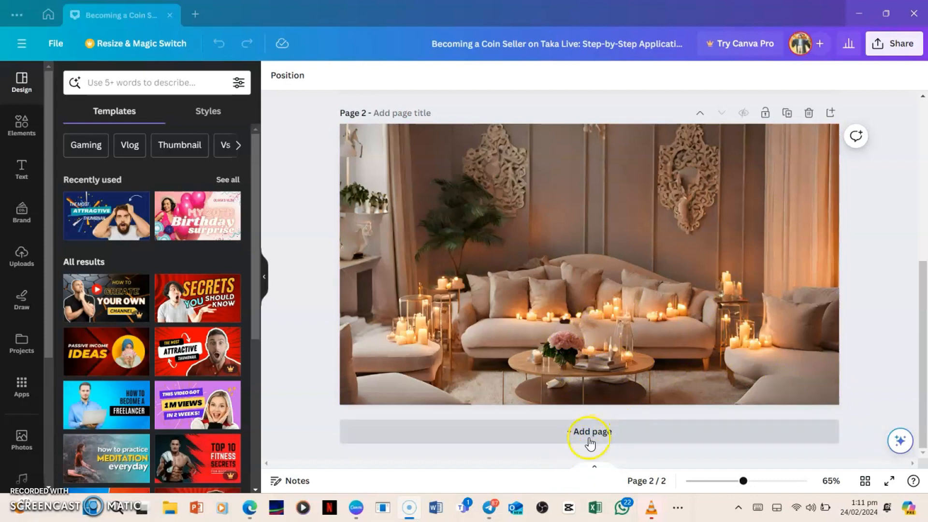
pyautogui.click(596, 438)
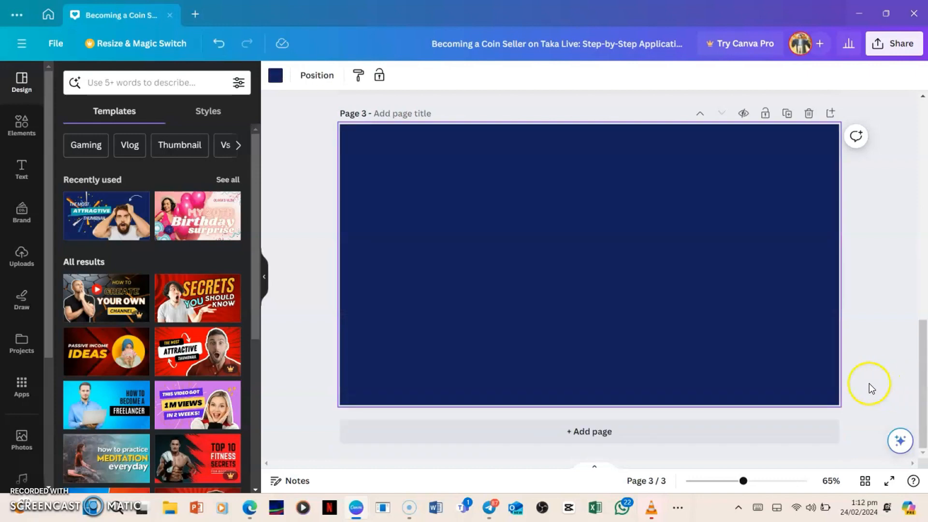
pyautogui.click(571, 358)
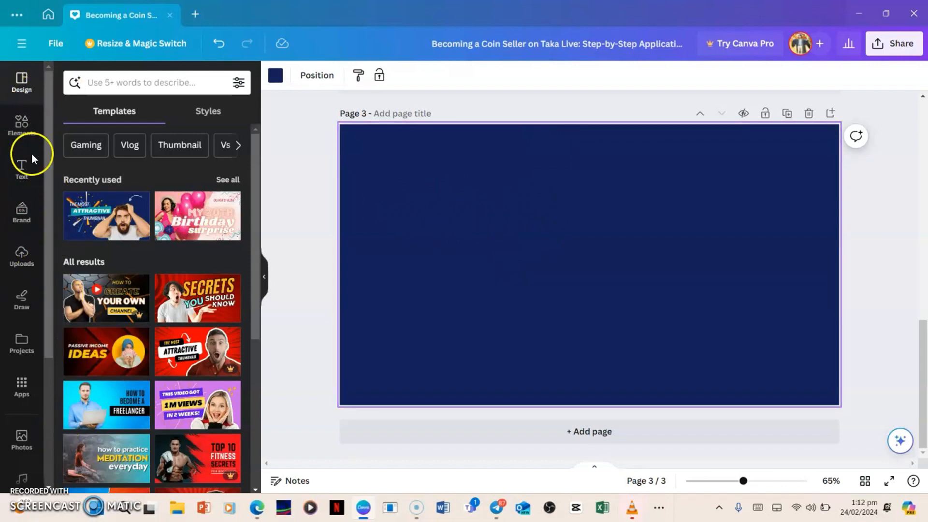
# Open the AI image generator in the elements library, ready for a custom image prompt.
pyautogui.click(19, 127)
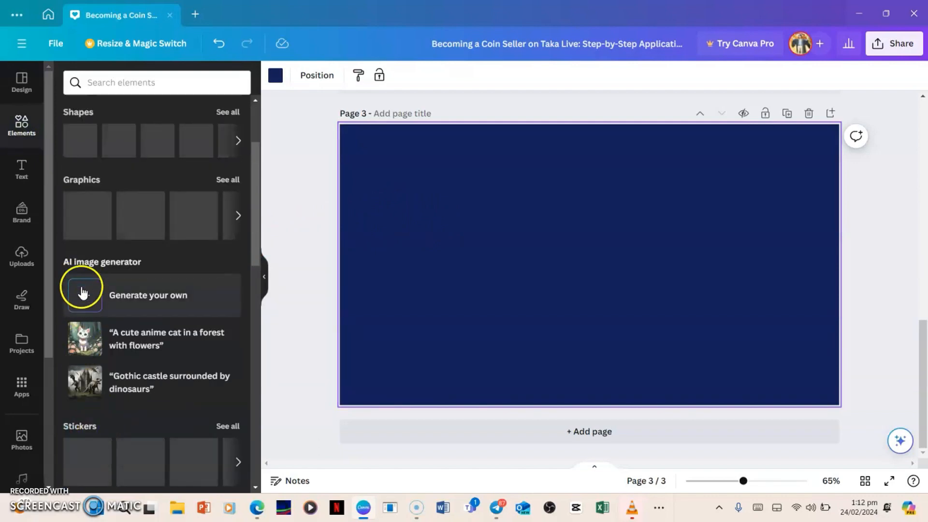
pyautogui.click(86, 302)
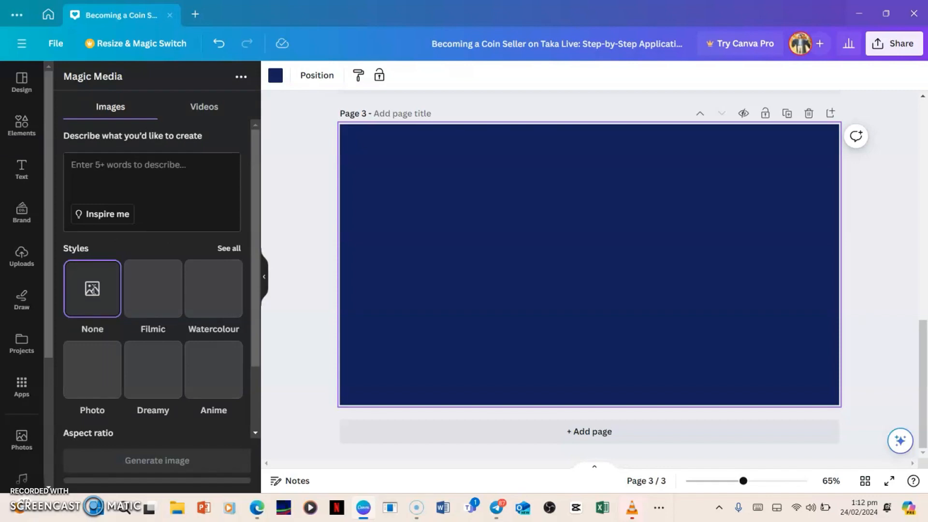
pyautogui.click(84, 292)
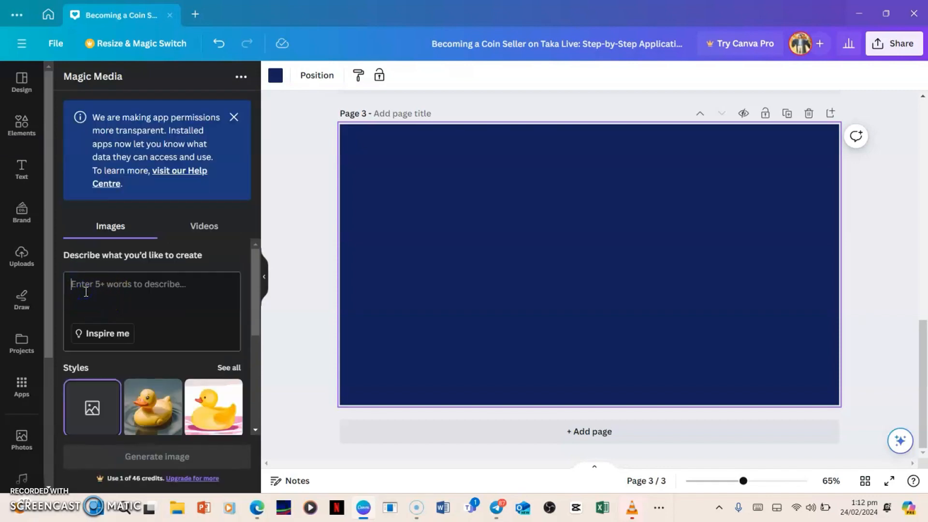
# Begin the image description with "generate a picture background of".
pyautogui.write('back')
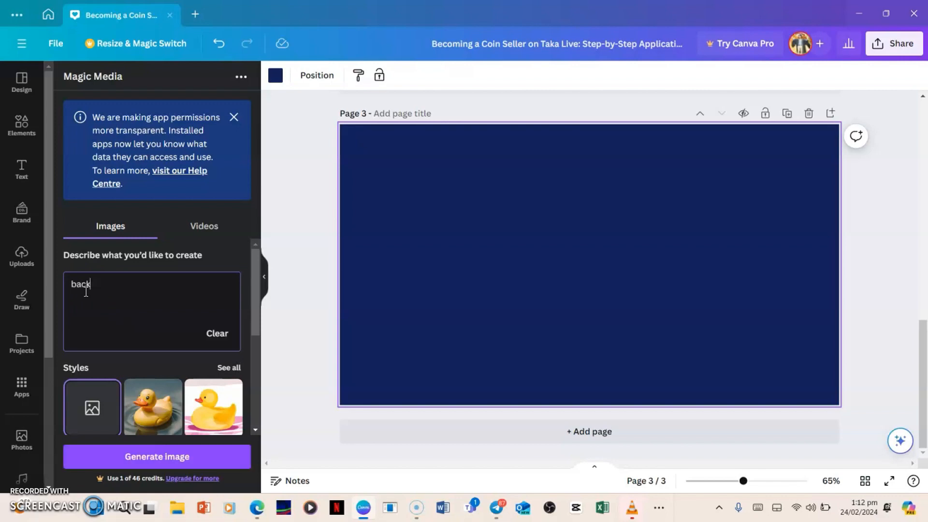
pyautogui.write('ground')
pyautogui.press('Left')
pyautogui.press('Left')
pyautogui.press('Left')
pyautogui.press('Left')
pyautogui.press('Left')
pyautogui.press('Left')
pyautogui.press('Left')
pyautogui.press('Left')
pyautogui.press('Left')
pyautogui.press('Left')
pyautogui.write('generate a picyt')
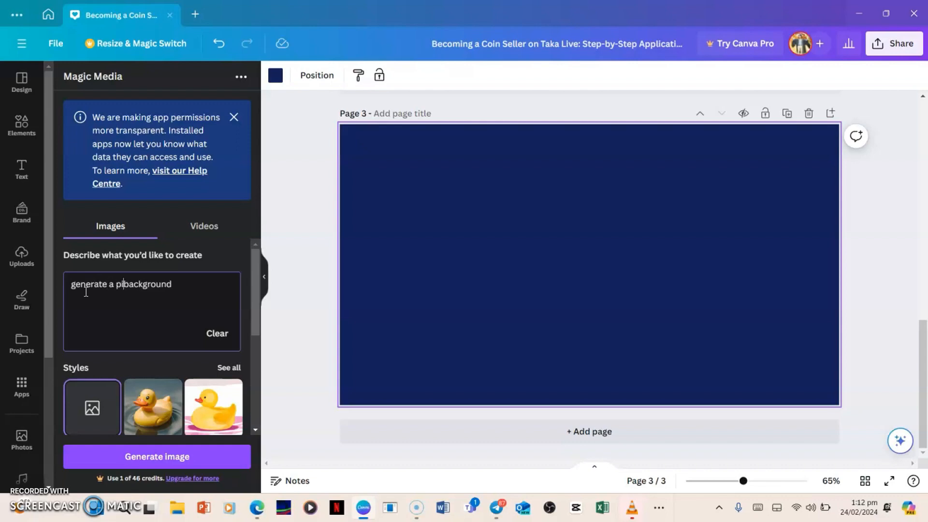
pyautogui.write('ure')
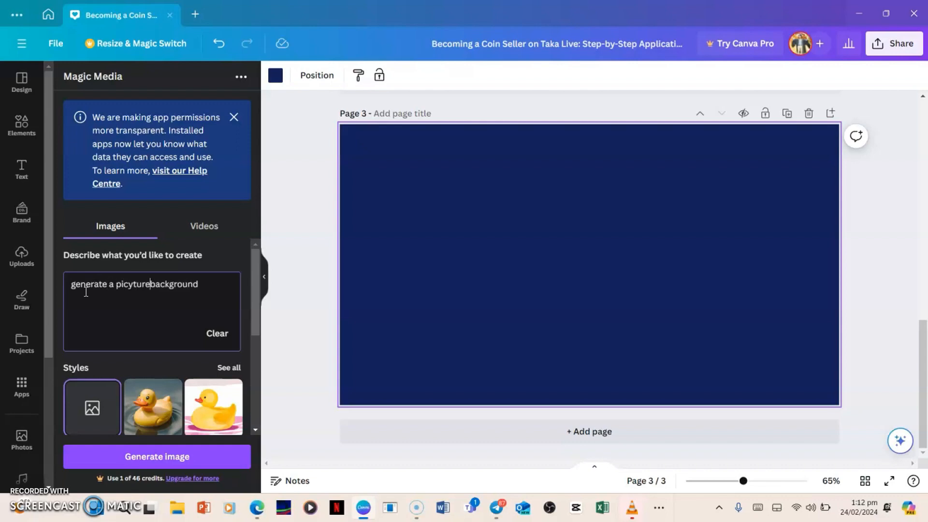
pyautogui.press('BackSpace')
pyautogui.press('BackSpace')
pyautogui.press('BackSpace')
pyautogui.press('BackSpace')
pyautogui.press('BackSpace')
pyautogui.press('BackSpace')
pyautogui.write('ture')
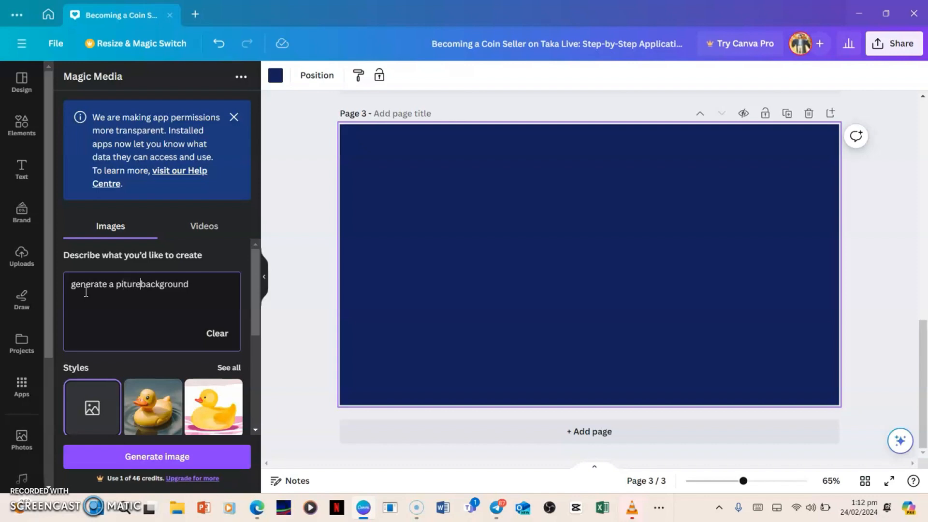
pyautogui.press('Right')
pyautogui.press('Right')
pyautogui.press('Right')
pyautogui.press('Right')
pyautogui.press('Right')
pyautogui.press('Right')
pyautogui.press('Left')
pyautogui.press('Left')
pyautogui.press('Left')
pyautogui.press('Left')
pyautogui.press('Left')
pyautogui.press('Left')
pyautogui.press('Left')
pyautogui.press('Left')
pyautogui.press('Left')
pyautogui.press('Left')
pyautogui.press('Left')
pyautogui.press('Left')
pyautogui.press('Left')
pyautogui.press('Left')
pyautogui.write('c')
pyautogui.press('Right')
pyautogui.press('Right')
pyautogui.press('Right')
pyautogui.press('Right')
pyautogui.press('Right')
pyautogui.press('Right')
pyautogui.press('Right')
pyautogui.press('Right')
pyautogui.press('Right')
pyautogui.press('Right')
pyautogui.press('Right')
pyautogui.press('Right')
pyautogui.press('Right')
pyautogui.press('Right')
pyautogui.press('Right')
pyautogui.write('of')
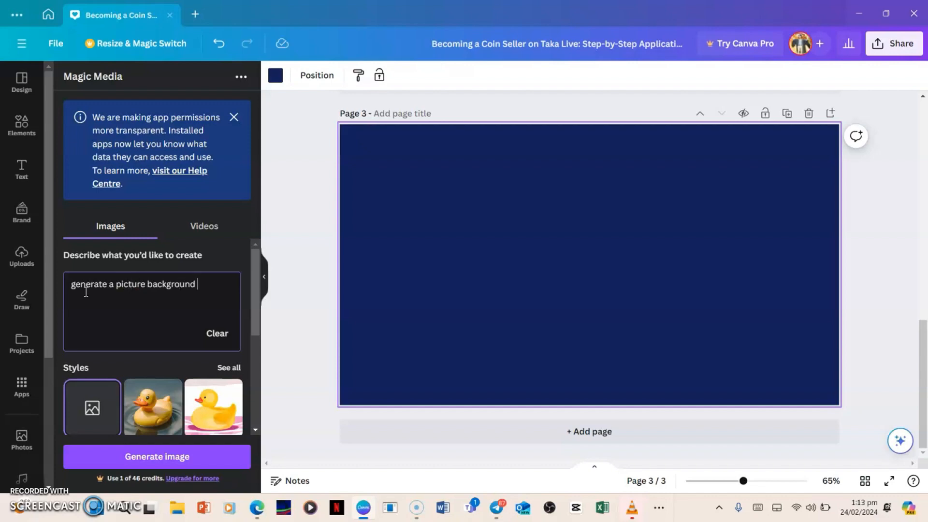
pyautogui.write(' a beautiful cla')
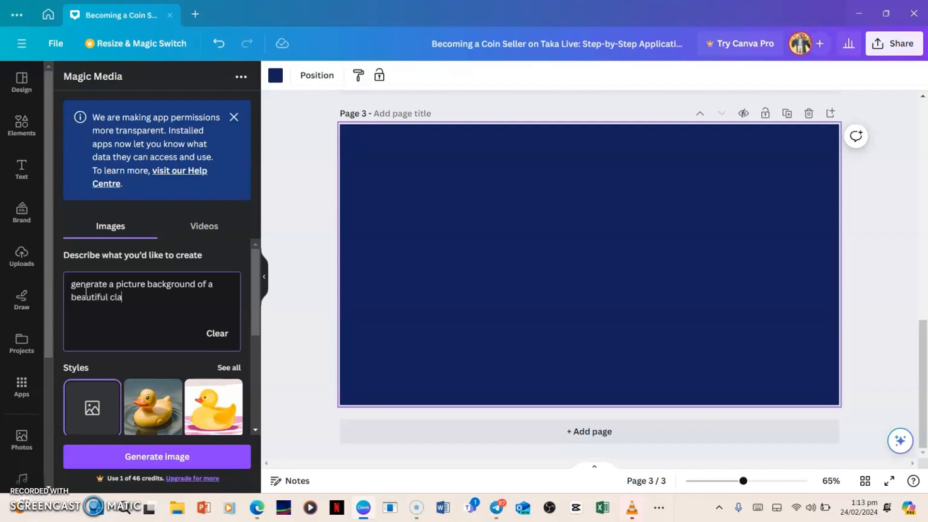
pyautogui.write('ssroom with a whiy')
# Continue the image description with "a beautiful classroom with a white board".
pyautogui.press('BackSpace')
pyautogui.write('te')
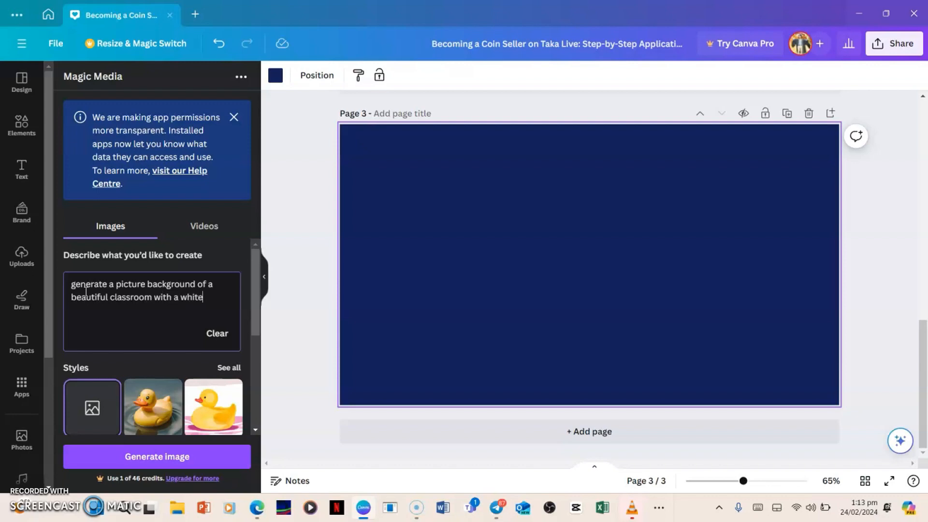
pyautogui.write(' board a')
pyautogui.write('nd  ')
pyautogui.write('labora')
pyautogui.write('tory')
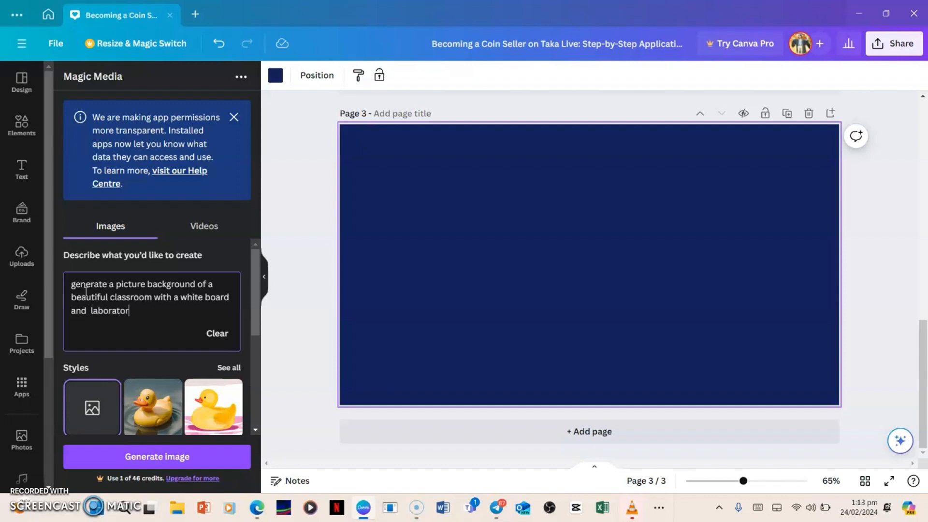
pyautogui.press('BackSpace')
pyautogui.press('BackSpace')
pyautogui.press('BackSpace')
pyautogui.press('BackSpace')
pyautogui.press('BackSpace')
pyautogui.press('BackSpace')
pyautogui.press('BackSpace')
pyautogui.press('BackSpace')
pyautogui.press('BackSpace')
pyautogui.press('BackSpace')
pyautogui.press('BackSpace')
pyautogui.press('BackSpace')
pyautogui.press('BackSpace')
pyautogui.press('BackSpace')
pyautogui.press('BackSpace')
# Add the sentence "The background should be a little bit dark" to the end of the image description.
pyautogui.write('The background sh')
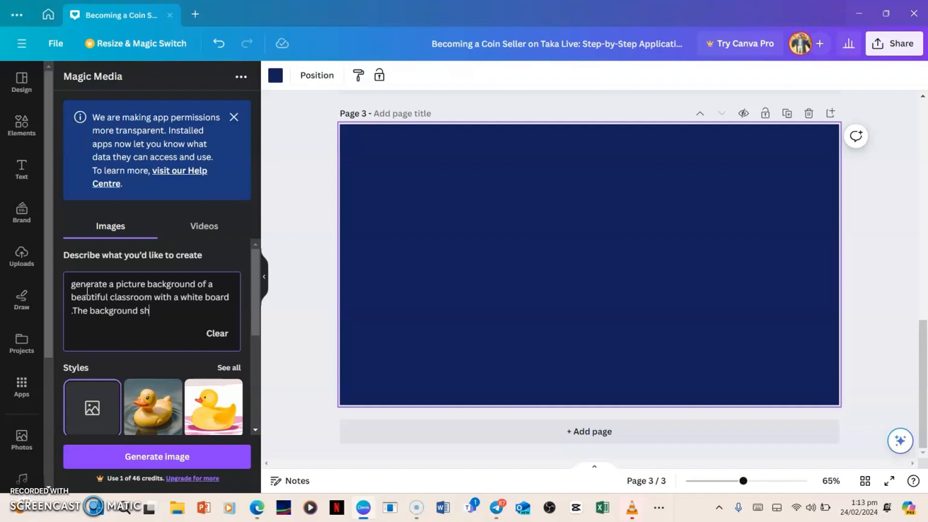
pyautogui.write('ould be a little bit ')
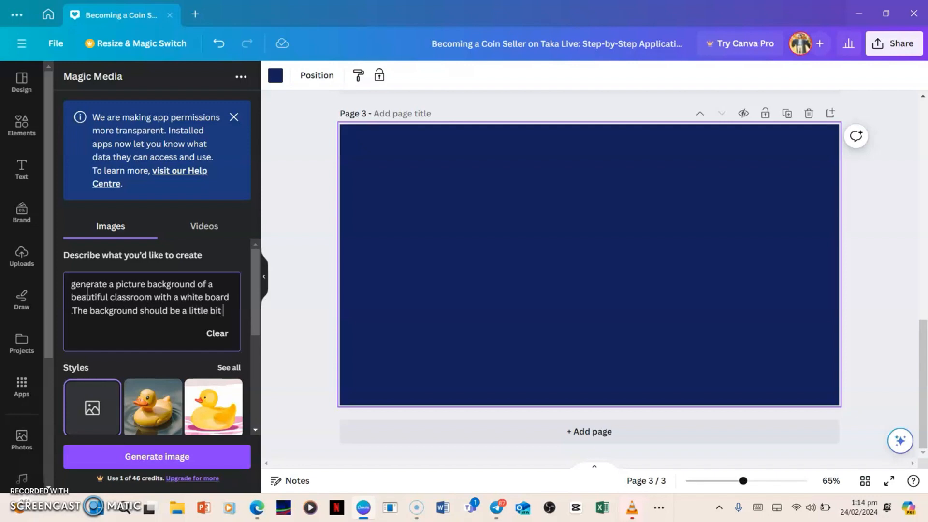
pyautogui.write('dark')
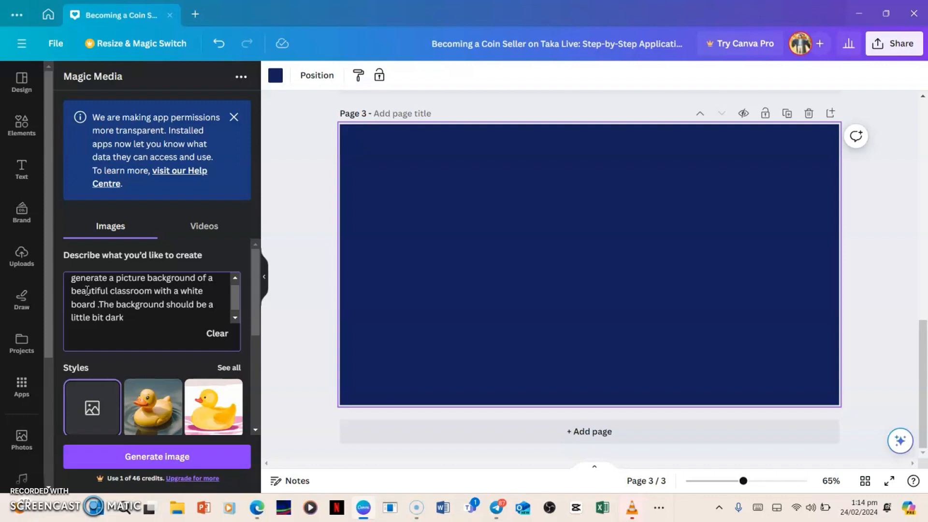
# Generate the classroom images from the description and look through the results.
pyautogui.press('Return')
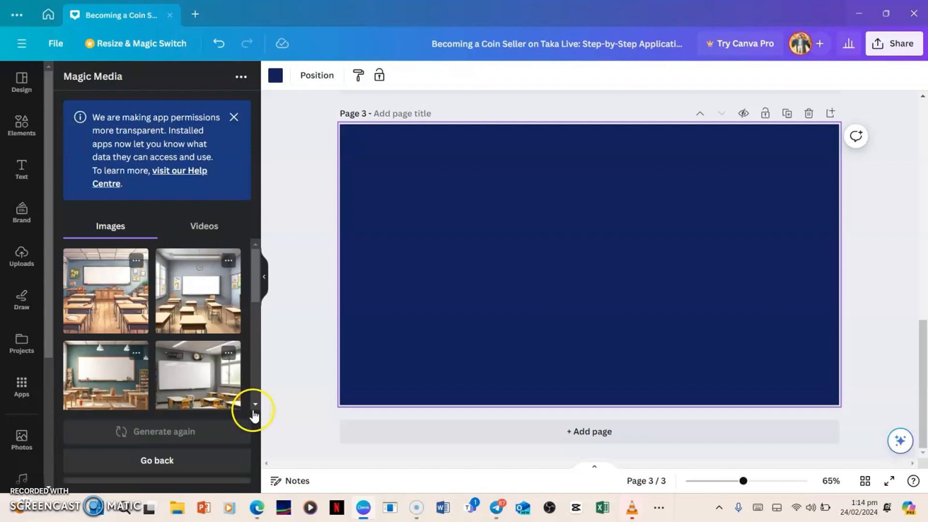
pyautogui.scroll(-3, 227, 387)
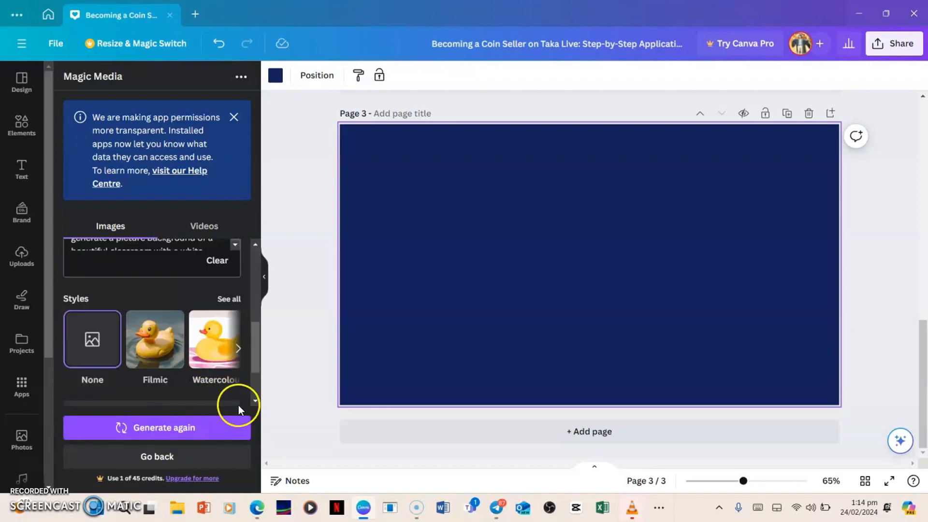
pyautogui.scroll(3, 239, 390)
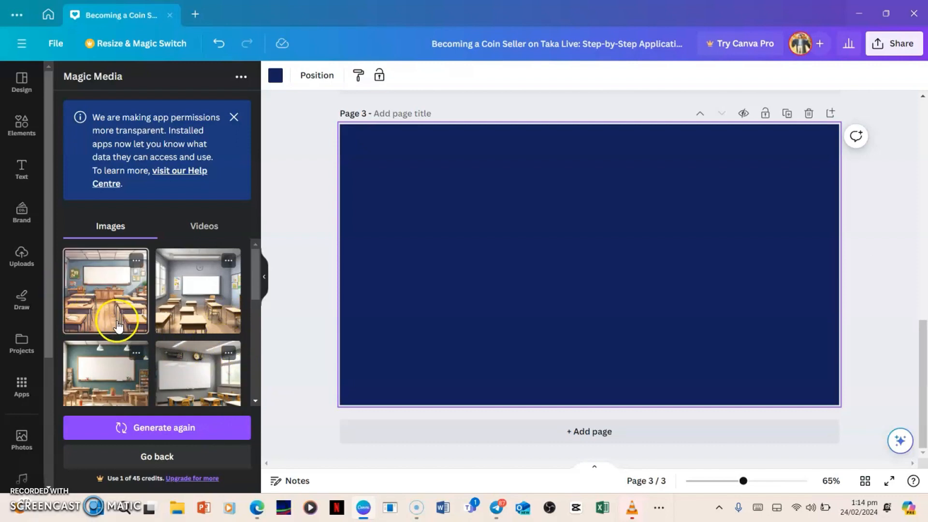
# Add the first generated classroom image to page 3 and make it the page background.
pyautogui.click(108, 309)
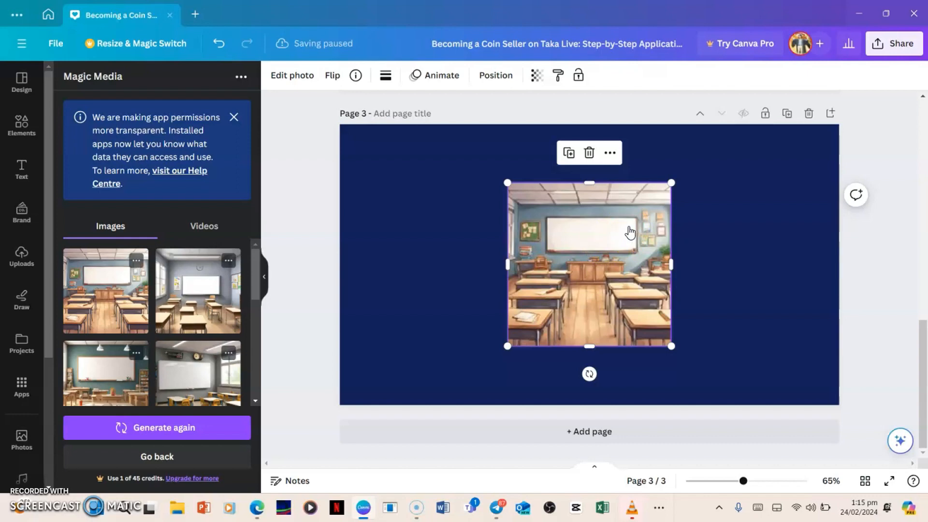
pyautogui.rightClick(617, 249)
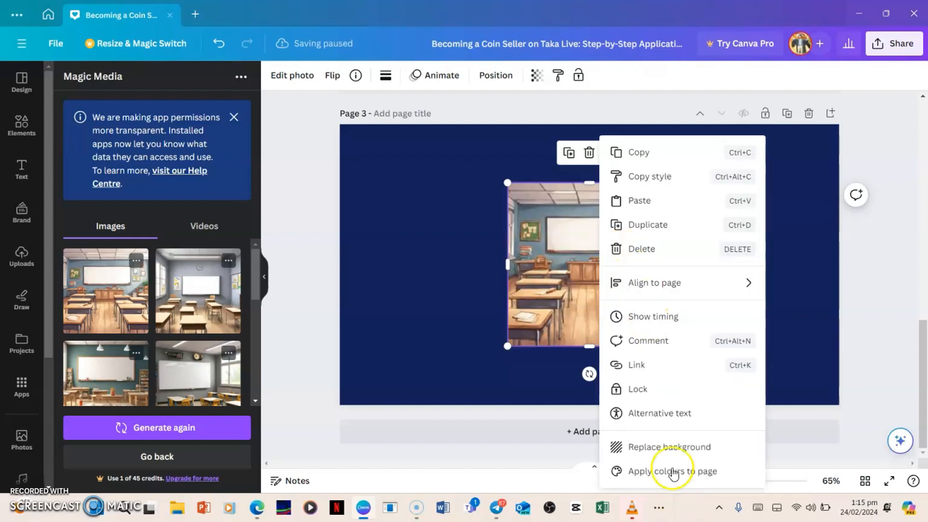
pyautogui.click(661, 449)
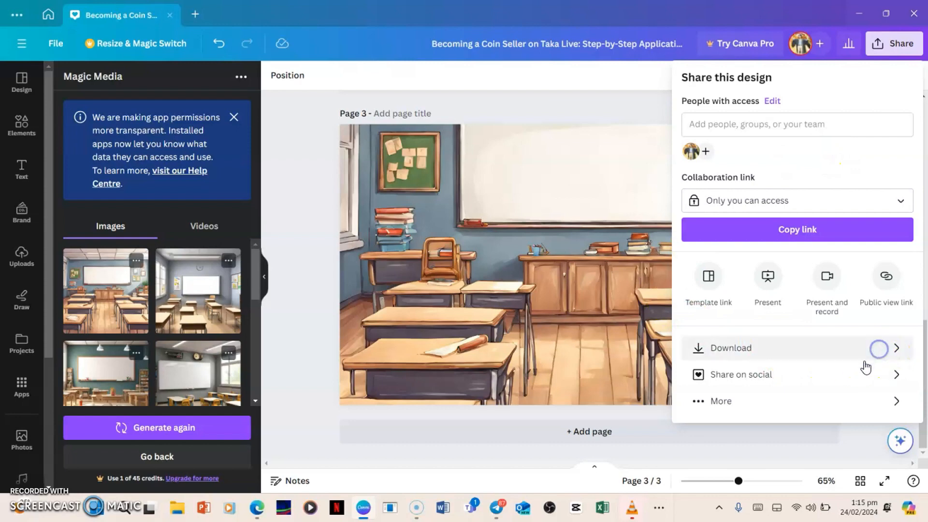
# Download only the current page, page 3, as a PNG.
pyautogui.click(784, 348)
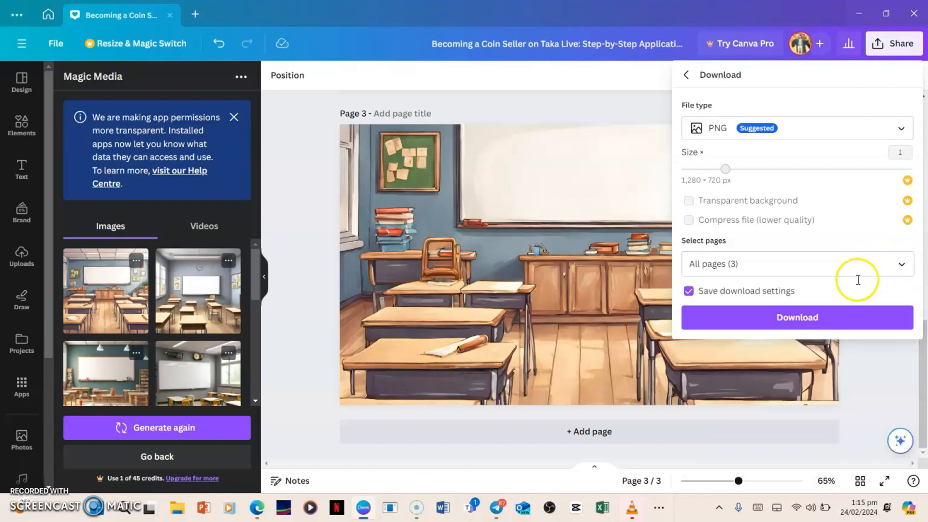
pyautogui.click(903, 266)
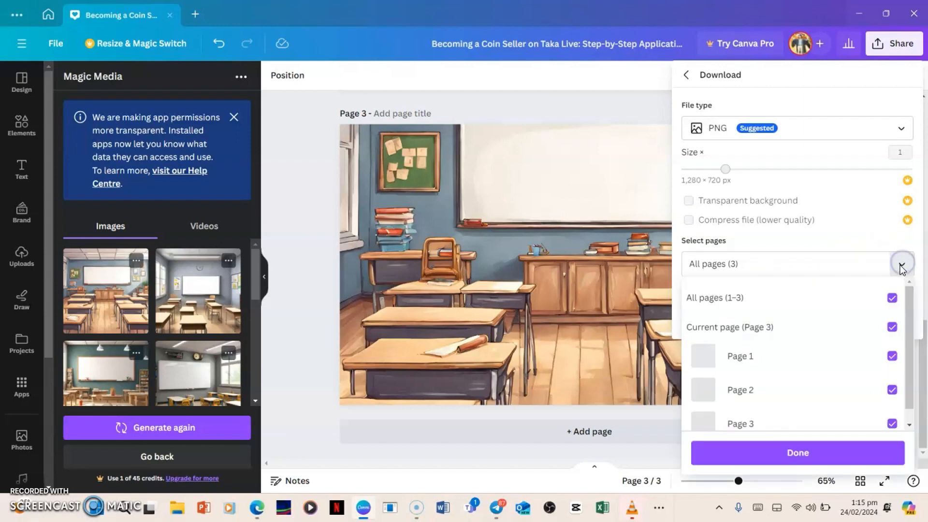
pyautogui.click(892, 298)
pyautogui.click(892, 328)
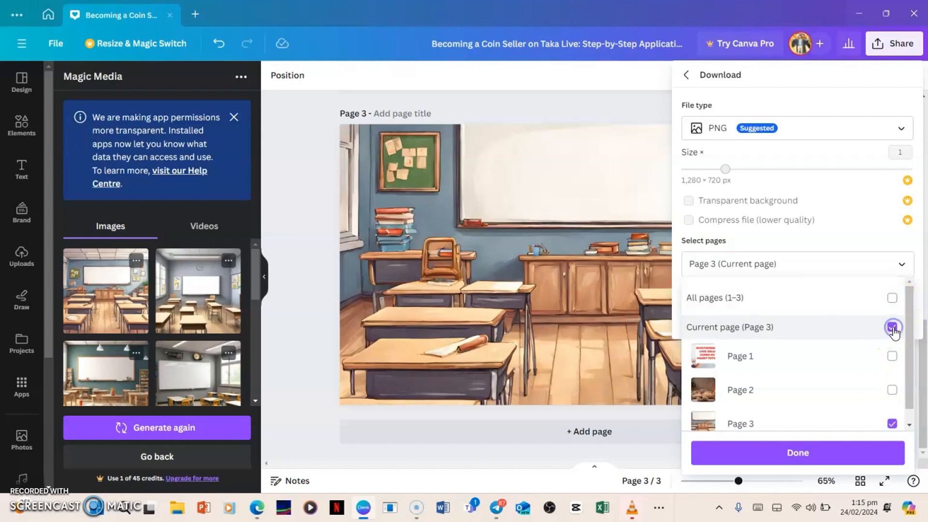
pyautogui.click(820, 460)
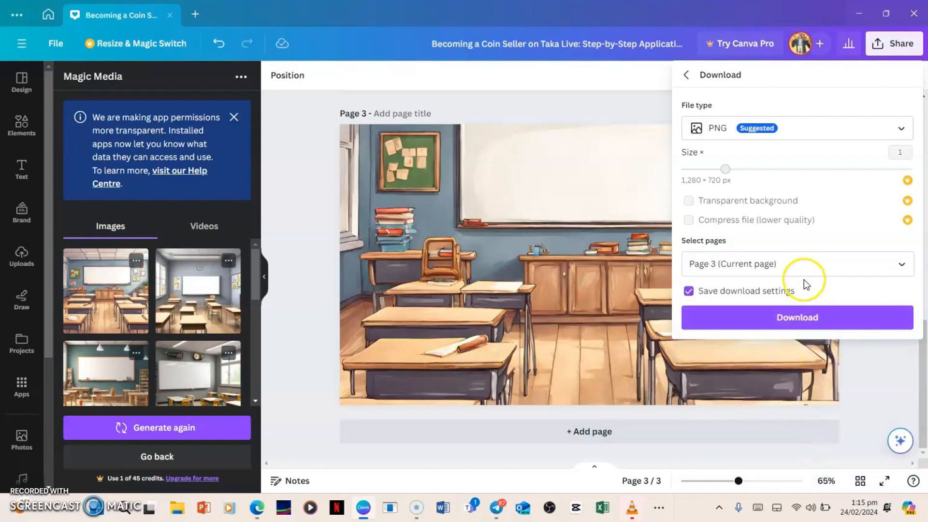
pyautogui.click(807, 318)
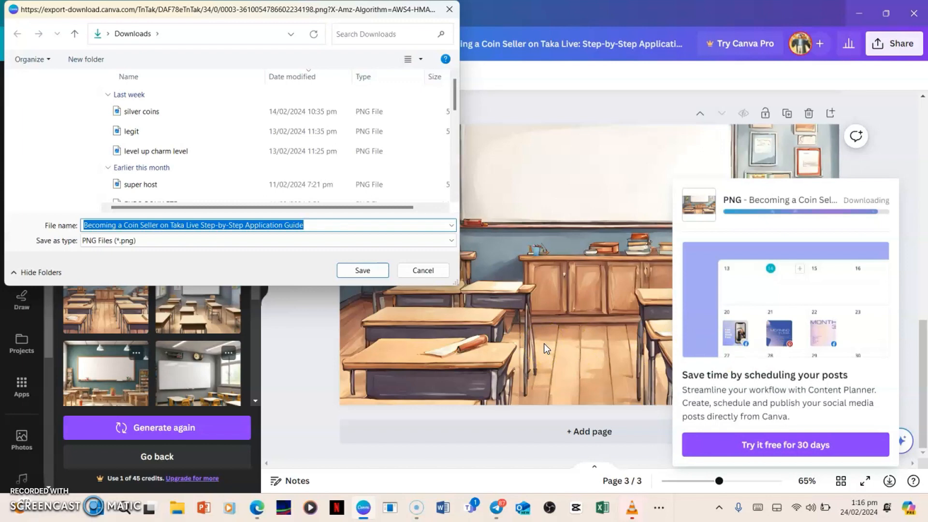
# Save the PNG in the Downloads folder as "awesome background".
pyautogui.press('BackSpace')
pyautogui.write('awesome ')
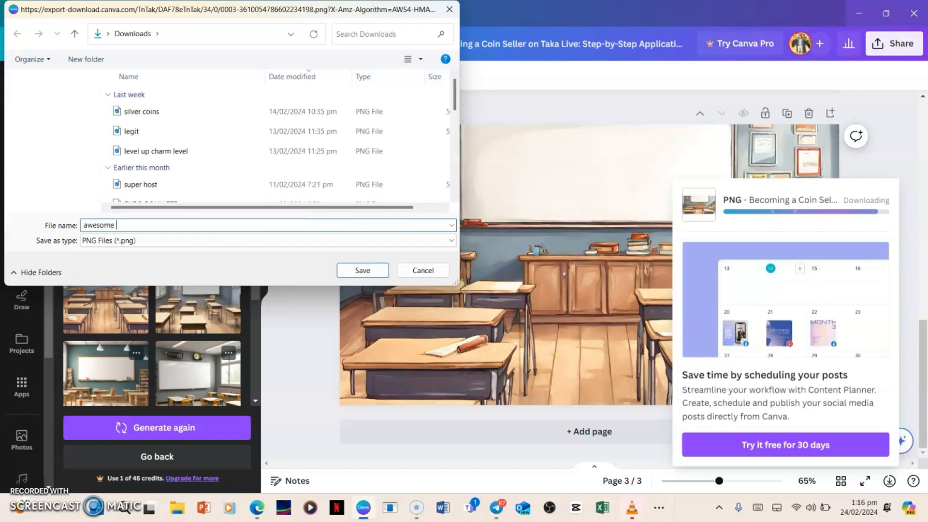
pyautogui.write('background')
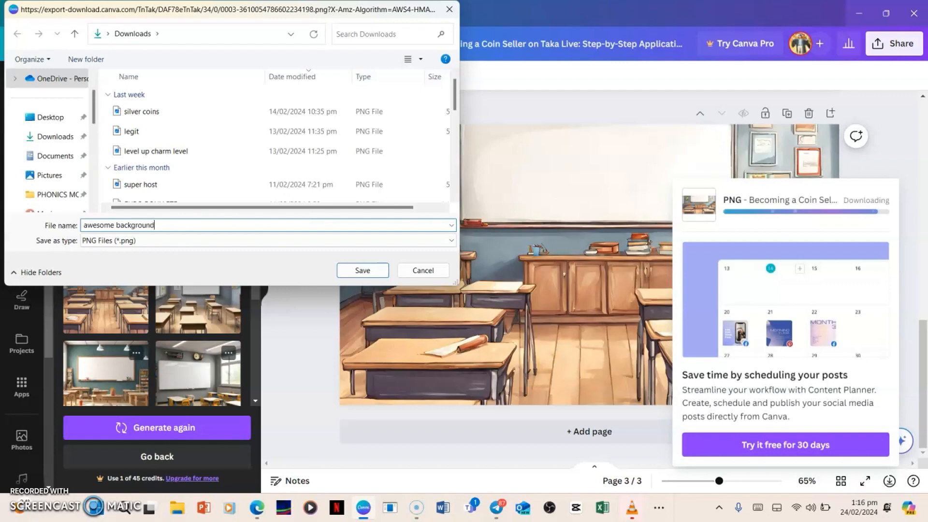
pyautogui.click(365, 271)
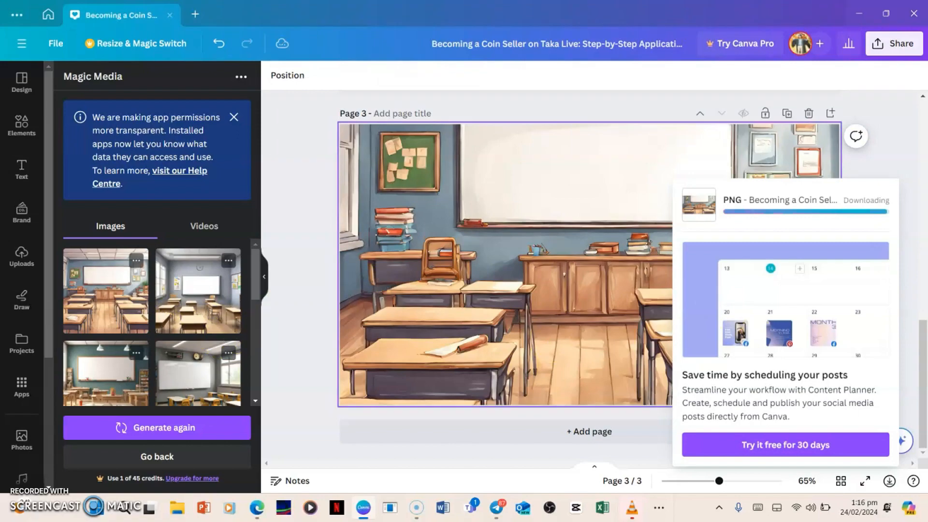
# Minimize Canva, switch to CapCut and create a new project.
pyautogui.click(858, 10)
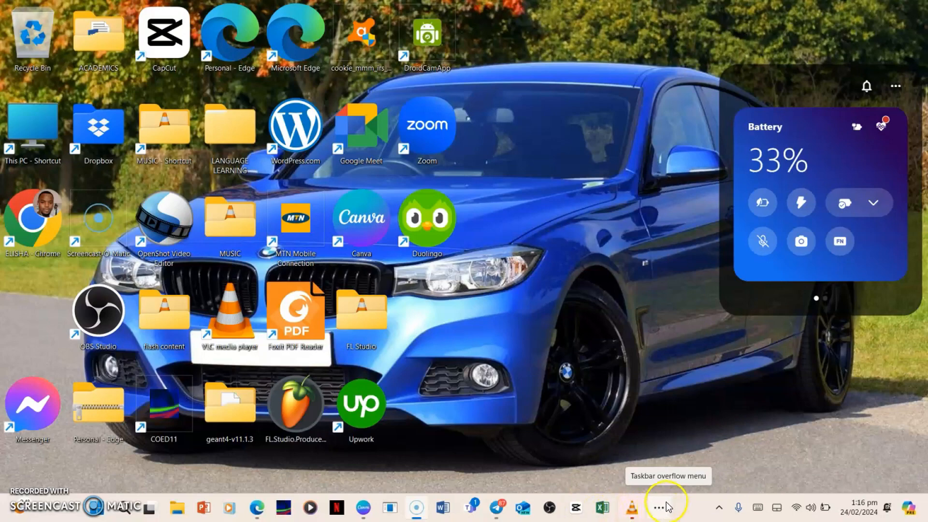
pyautogui.click(598, 503)
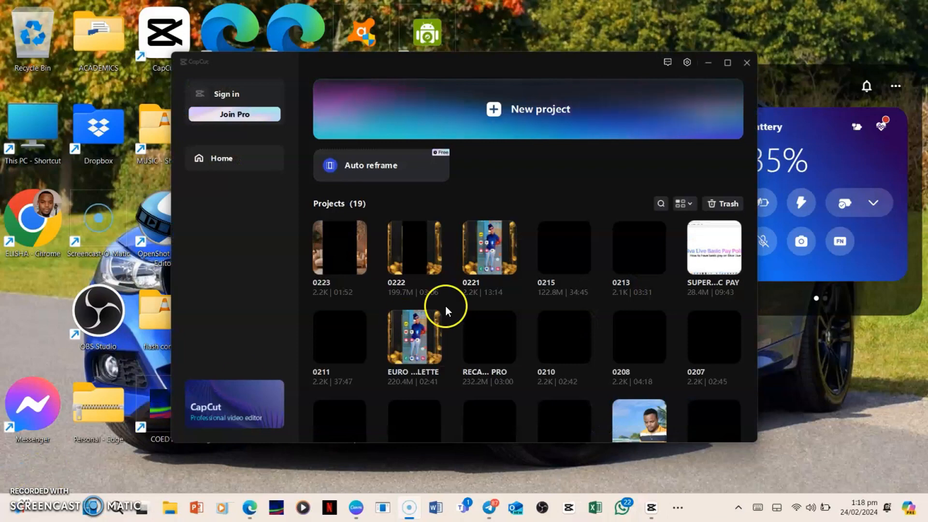
pyautogui.click(535, 120)
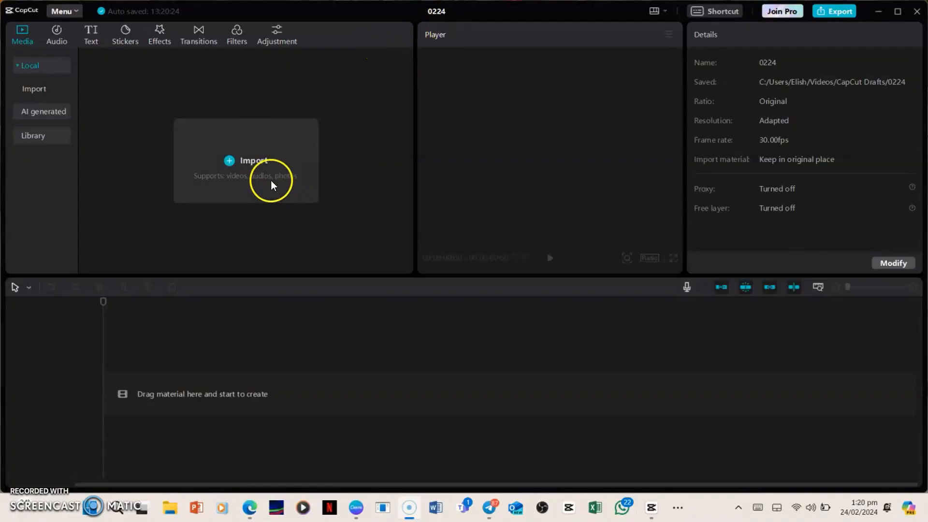
# Start a media import and open the flash content folder on the Desktop.
pyautogui.click(246, 164)
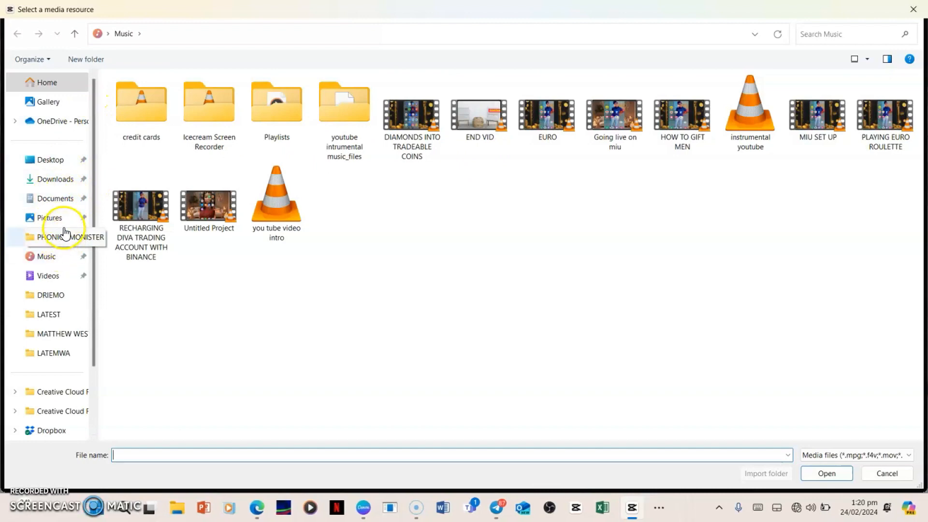
pyautogui.click(48, 166)
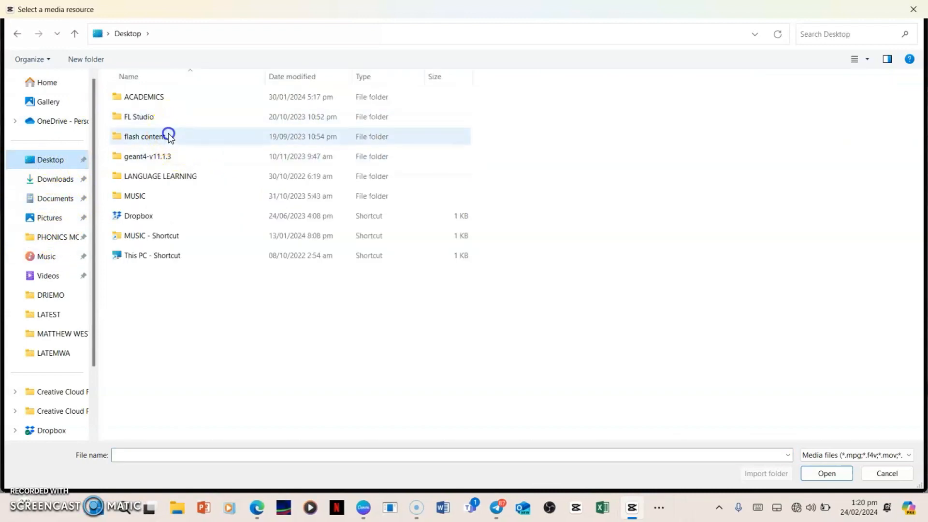
pyautogui.click(165, 134)
pyautogui.doubleClick(397, 131)
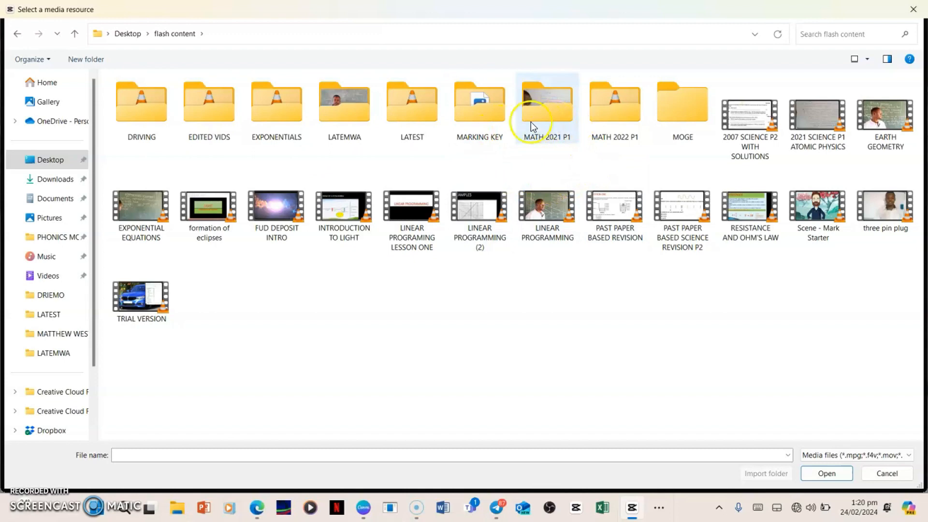
pyautogui.click(437, 123)
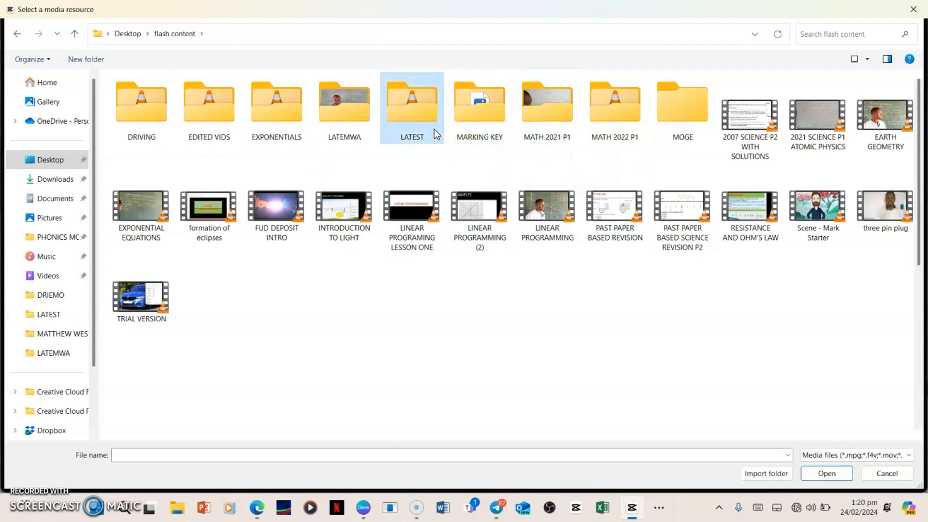
pyautogui.doubleClick(434, 129)
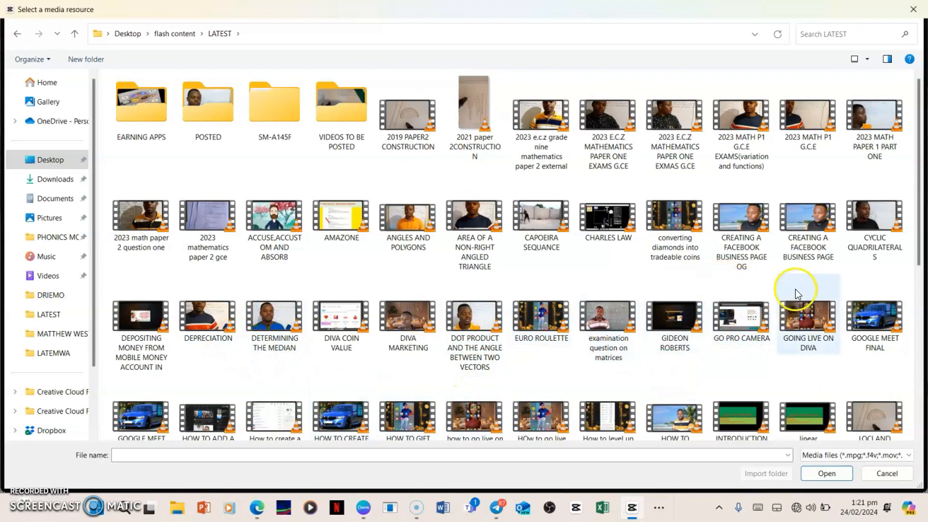
pyautogui.scroll(-2, 415, 155)
pyautogui.scroll(-3, 285, 87)
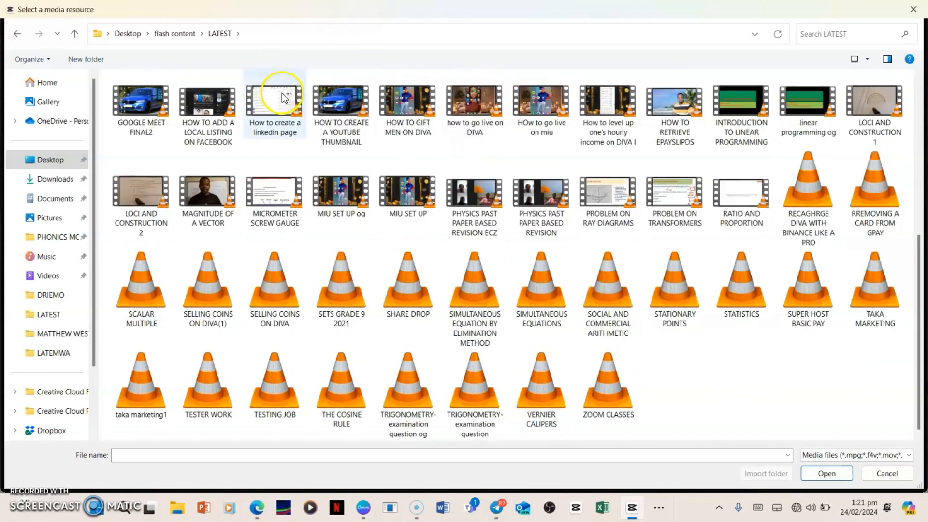
pyautogui.scroll(5, 321, 201)
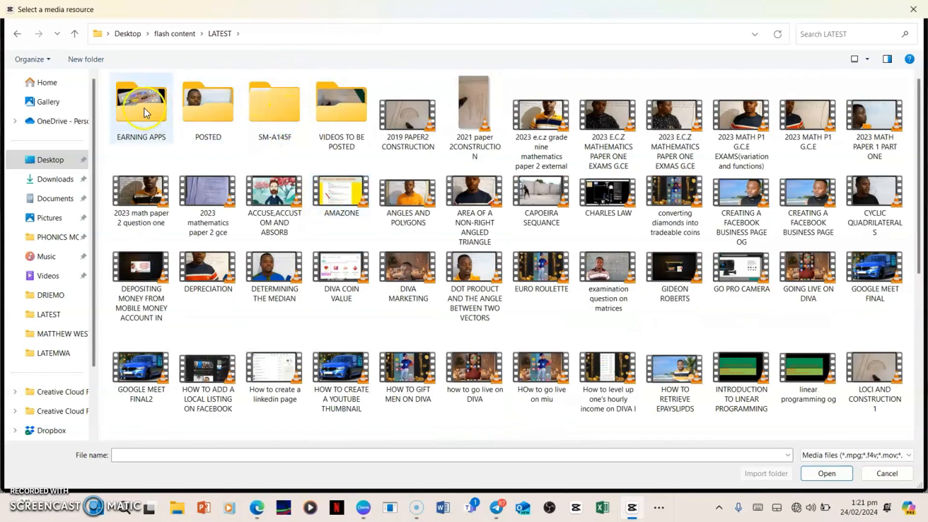
pyautogui.click(16, 28)
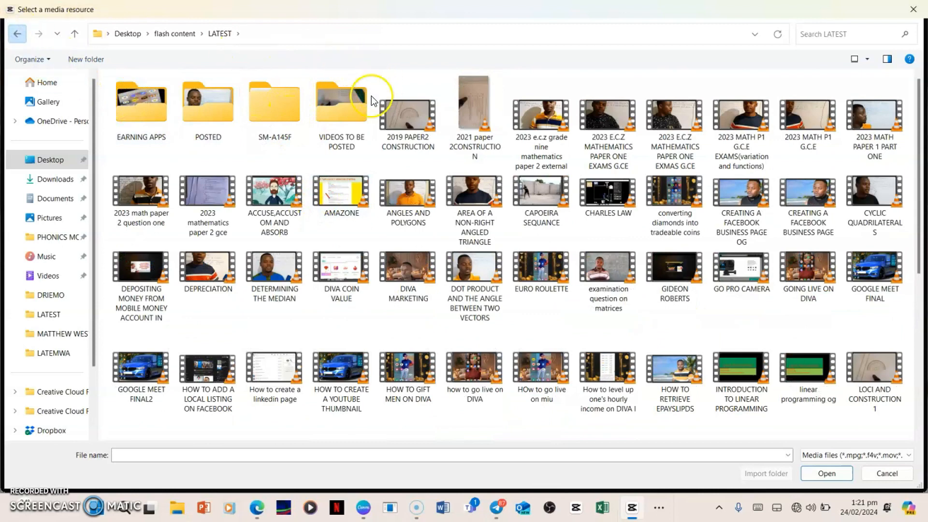
# Import the CHARLE'S LAW video from the LATEMWA folder into the project media.
pyautogui.click(345, 116)
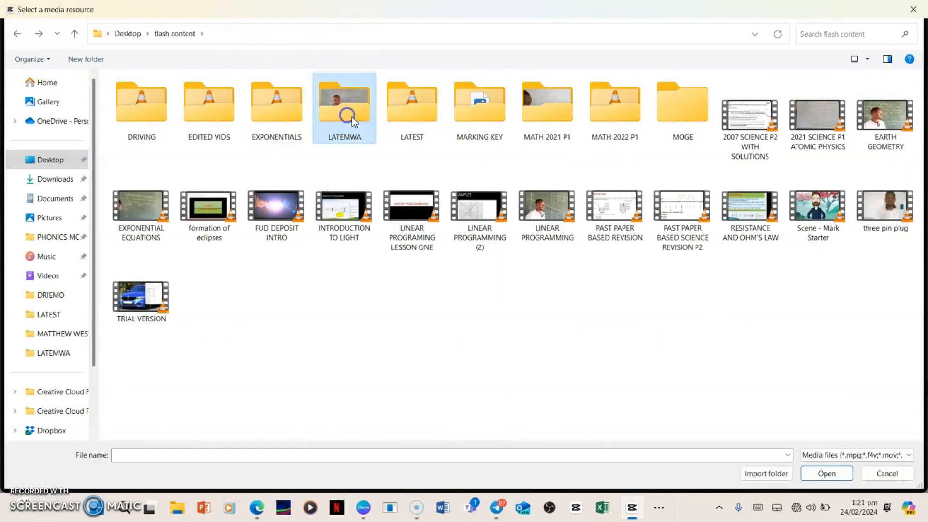
pyautogui.doubleClick(347, 118)
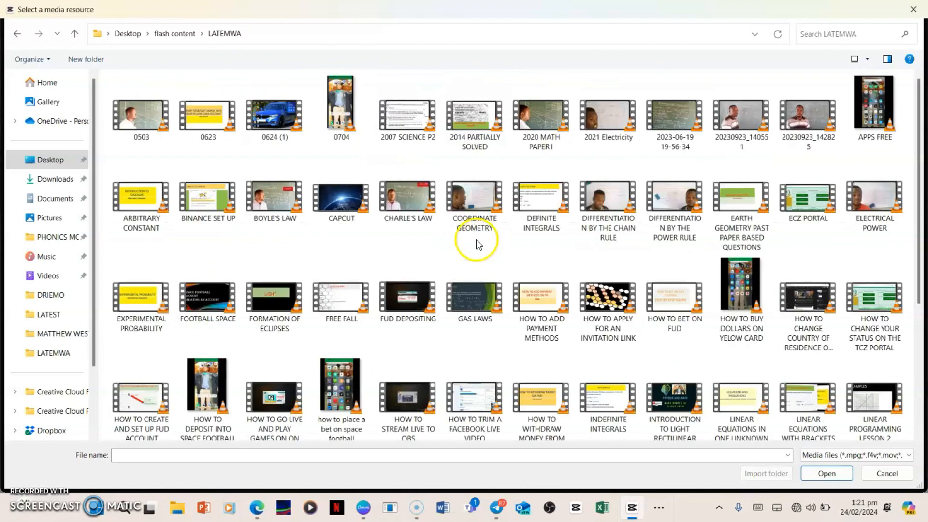
pyautogui.click(415, 203)
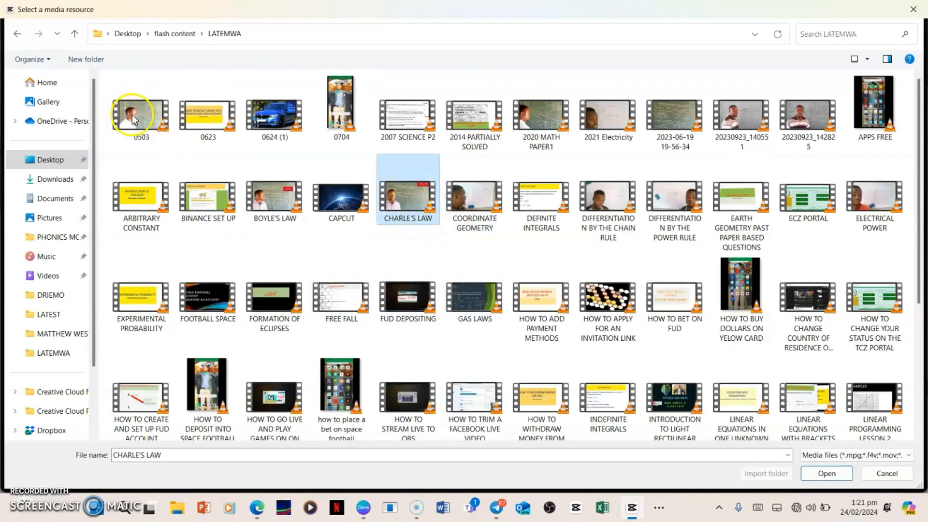
pyautogui.click(828, 474)
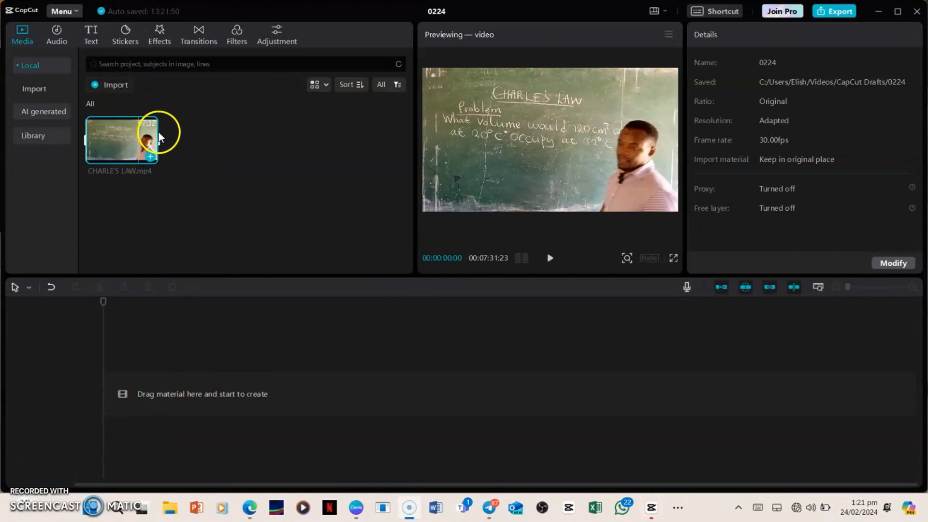
# Import the awesome background image from the Downloads folder into the project media.
pyautogui.click(117, 86)
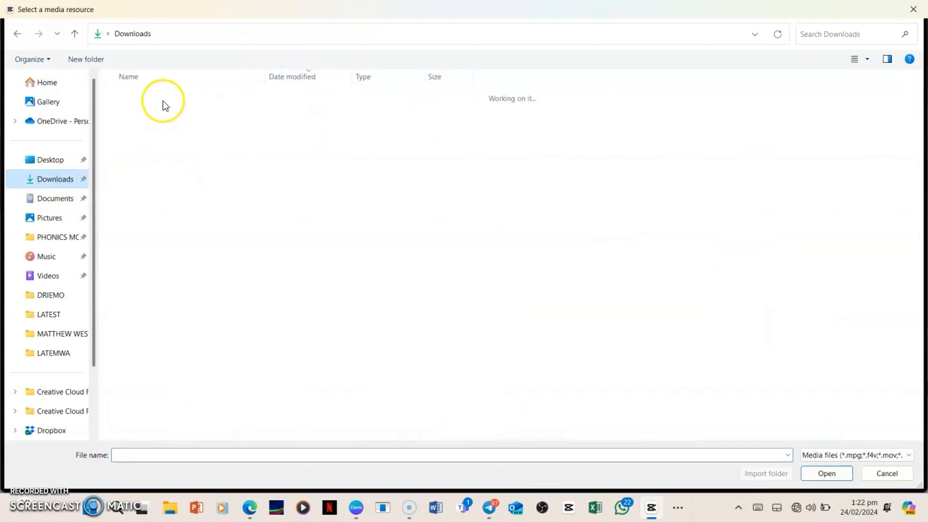
pyautogui.click(193, 111)
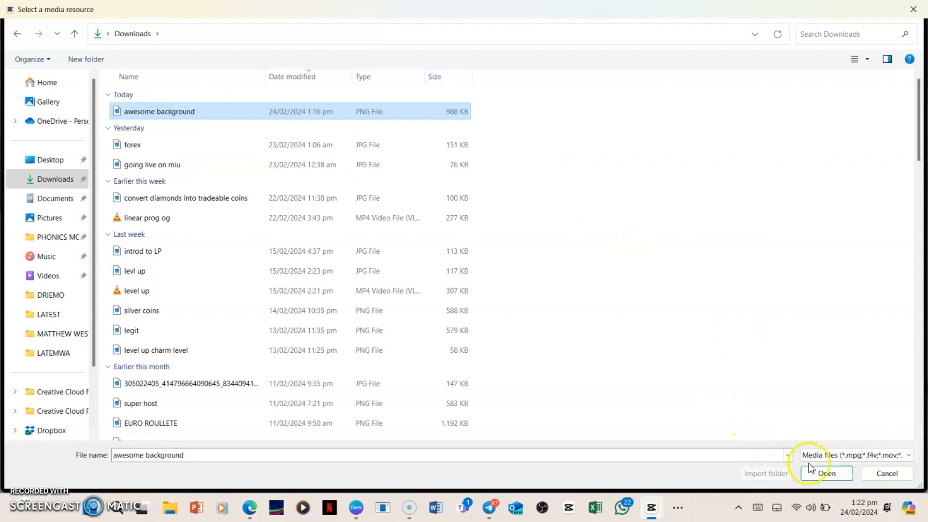
pyautogui.click(822, 474)
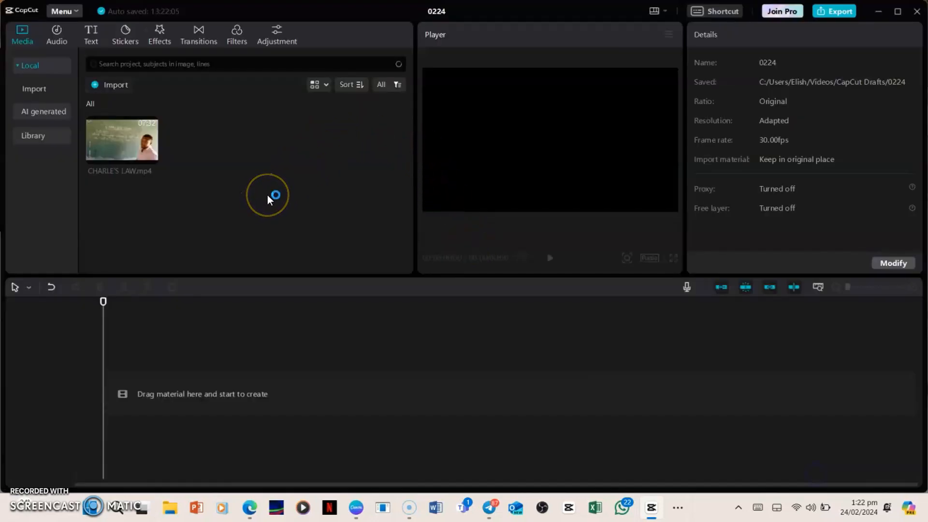
pyautogui.click(377, 137)
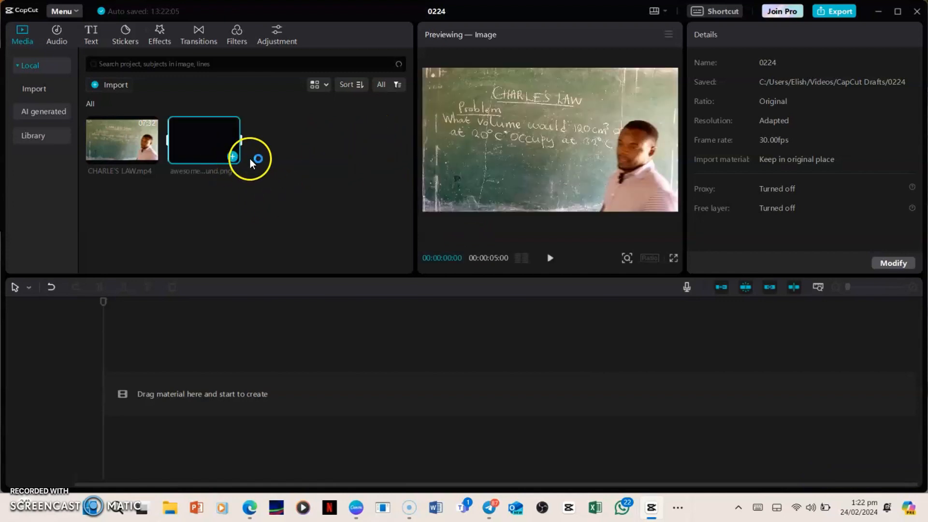
# Place the awesome background image at the start of the timeline, with the CHARLE'S LAW video on the track above it.
pyautogui.click(193, 151)
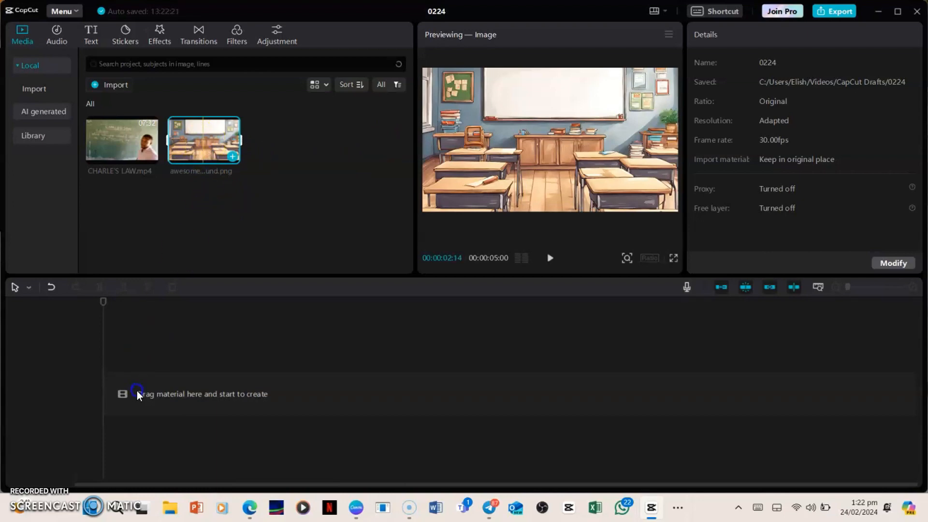
pyautogui.click(121, 400)
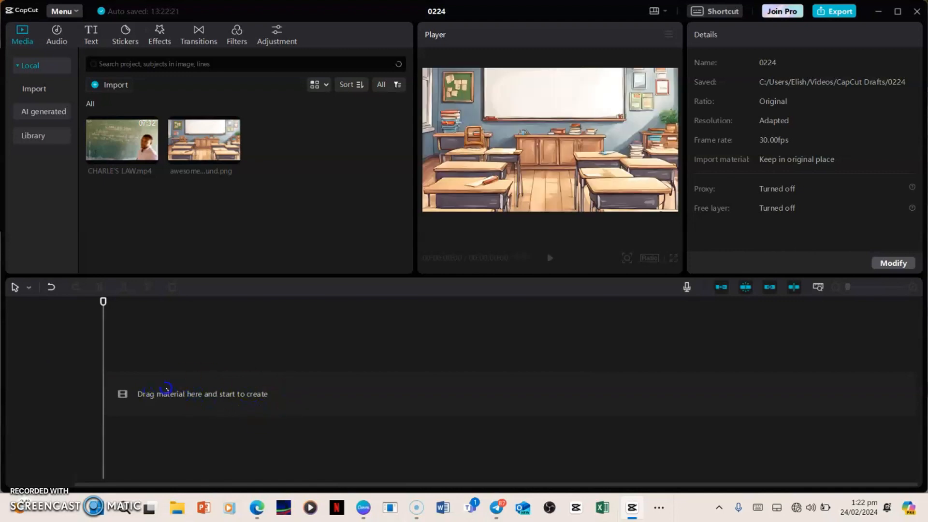
pyautogui.click(207, 155)
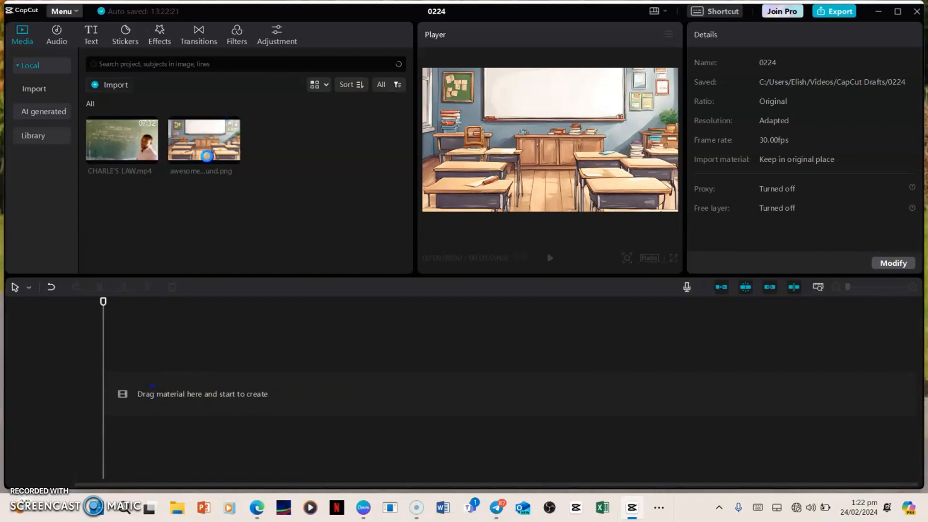
pyautogui.moveTo(207, 156); pyautogui.dragTo(190, 384)
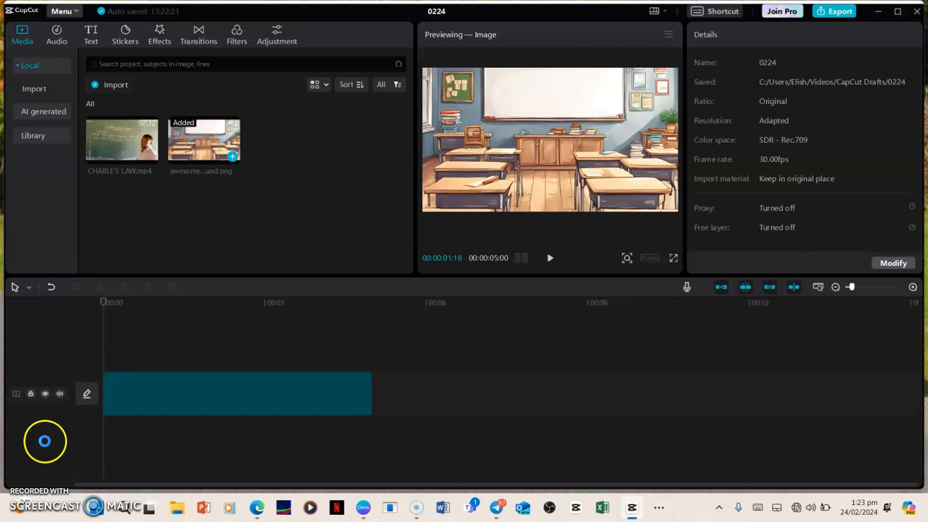
pyautogui.click(21, 494)
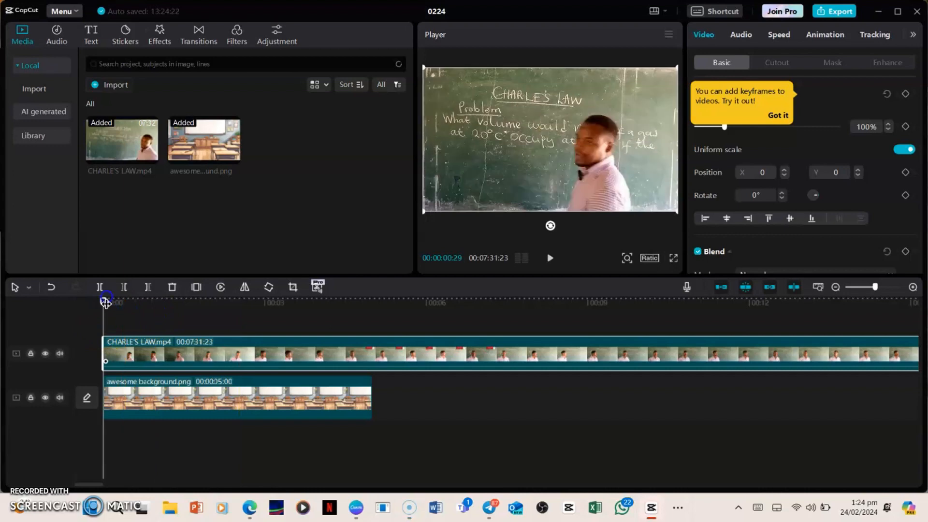
# Split the CHARLE'S LAW clip at 00:00:03:11 on the timeline and delete the part after the split.
pyautogui.click(103, 302)
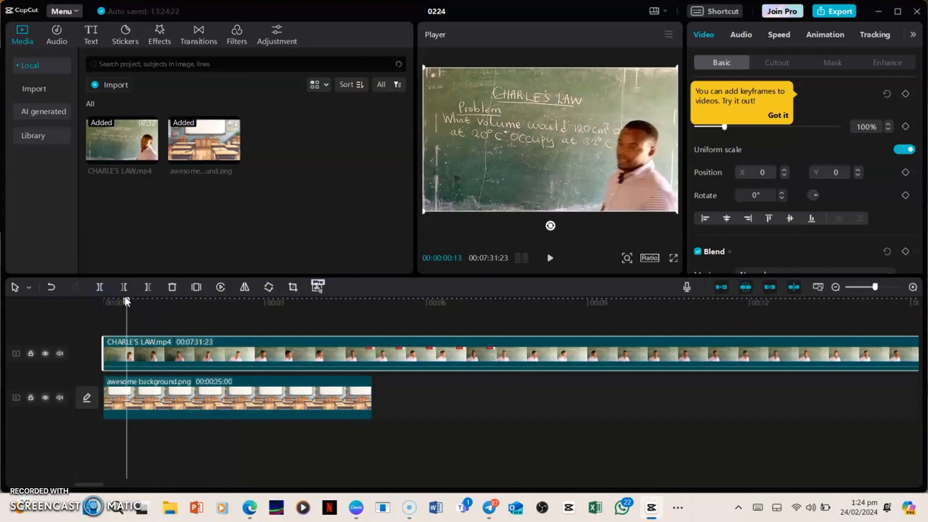
pyautogui.click(128, 300)
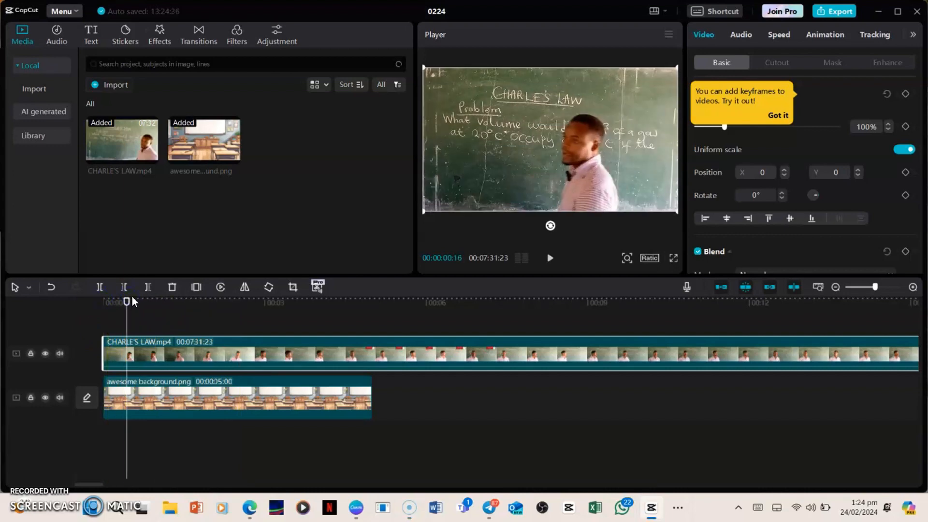
pyautogui.moveTo(125, 306); pyautogui.dragTo(284, 304)
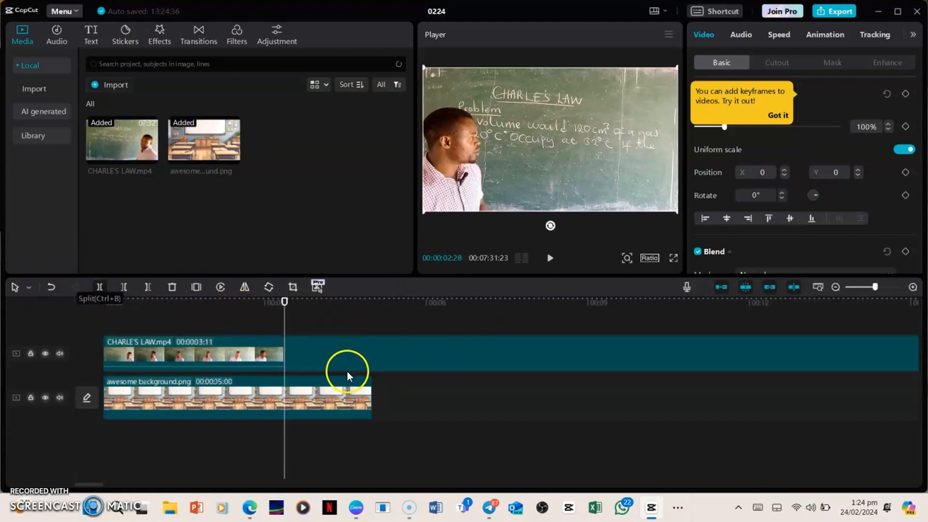
pyautogui.hotkey('ctrl', 'b')
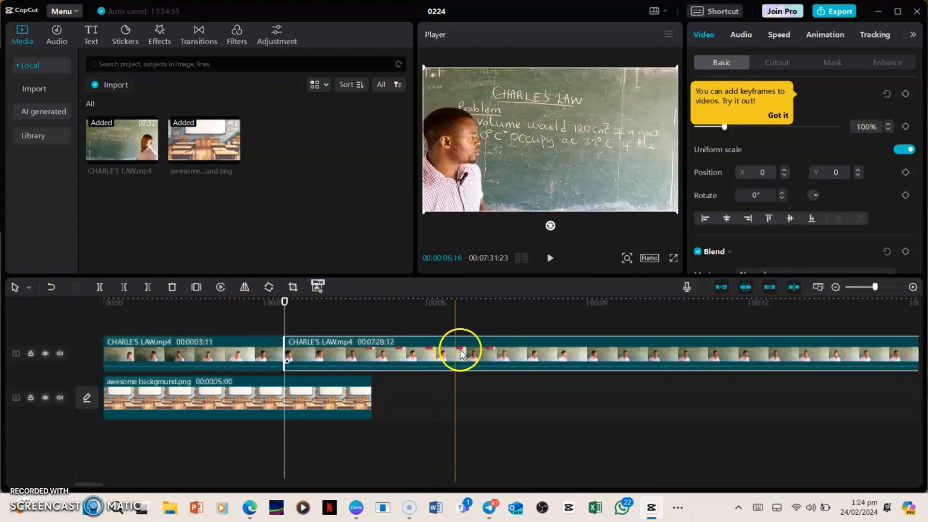
pyautogui.click(173, 287)
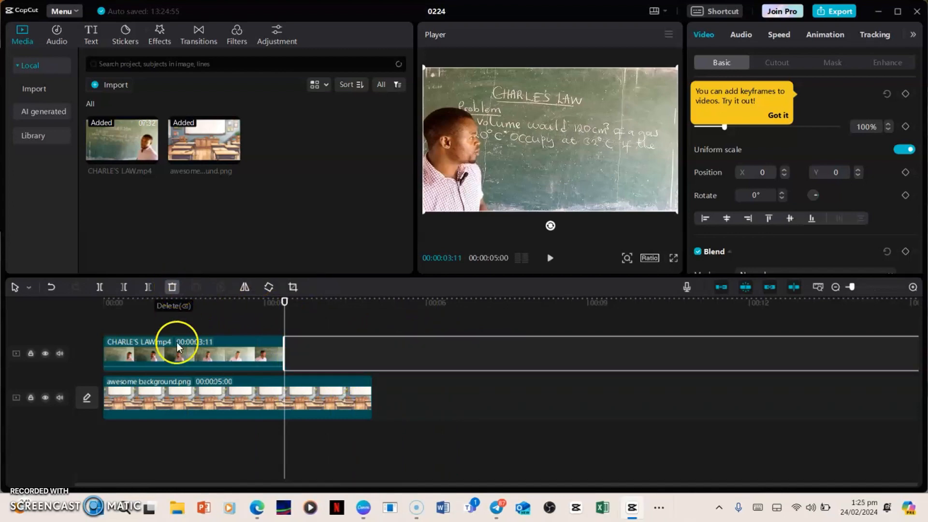
pyautogui.click(407, 352)
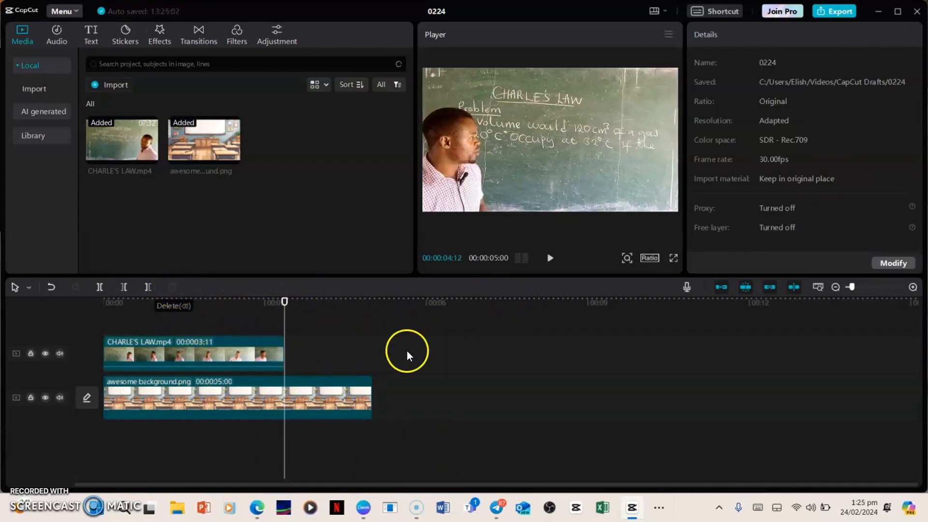
# Split the awesome background clip at the end of the CHARLE'S LAW clip and delete the excess part.
pyautogui.click(188, 341)
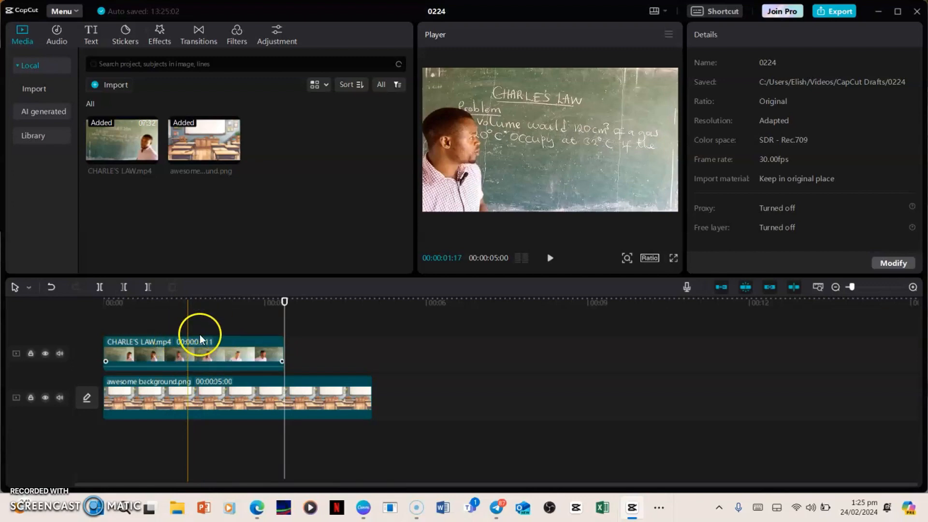
pyautogui.click(245, 361)
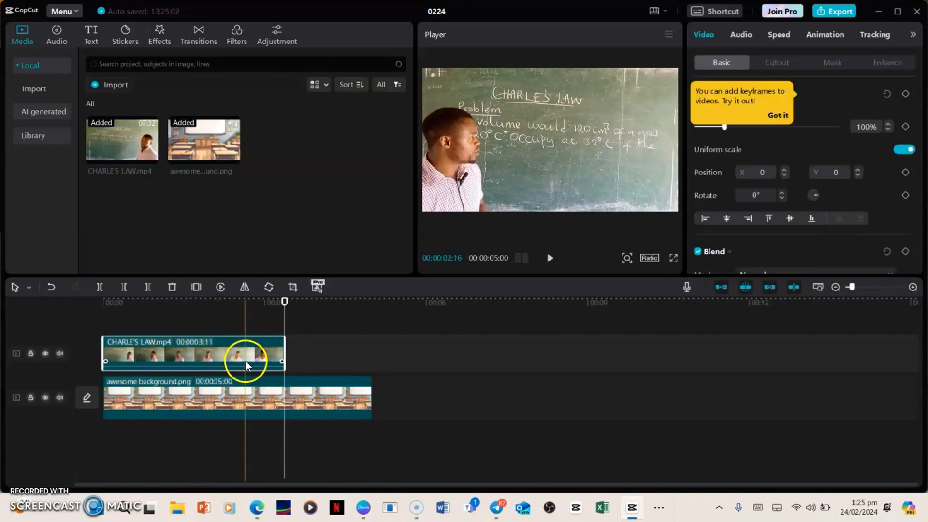
pyautogui.click(308, 381)
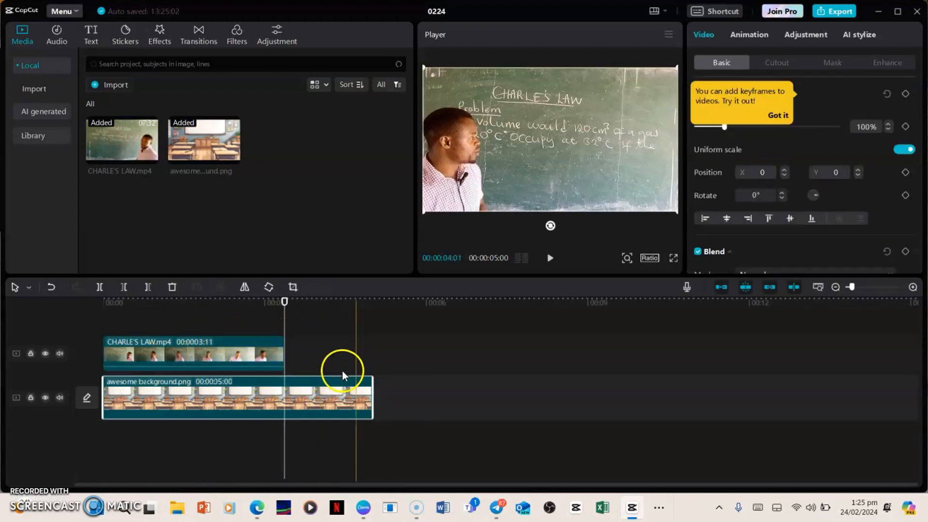
pyautogui.click(99, 288)
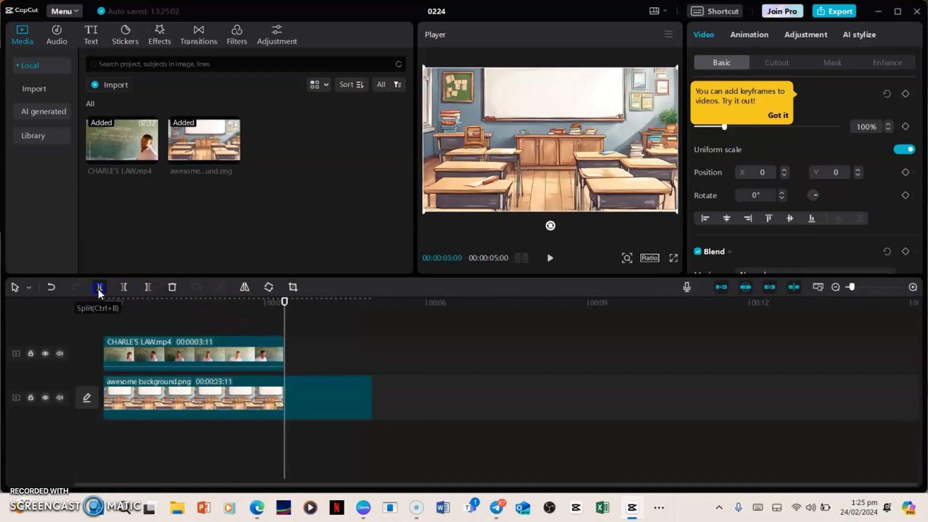
pyautogui.click(172, 288)
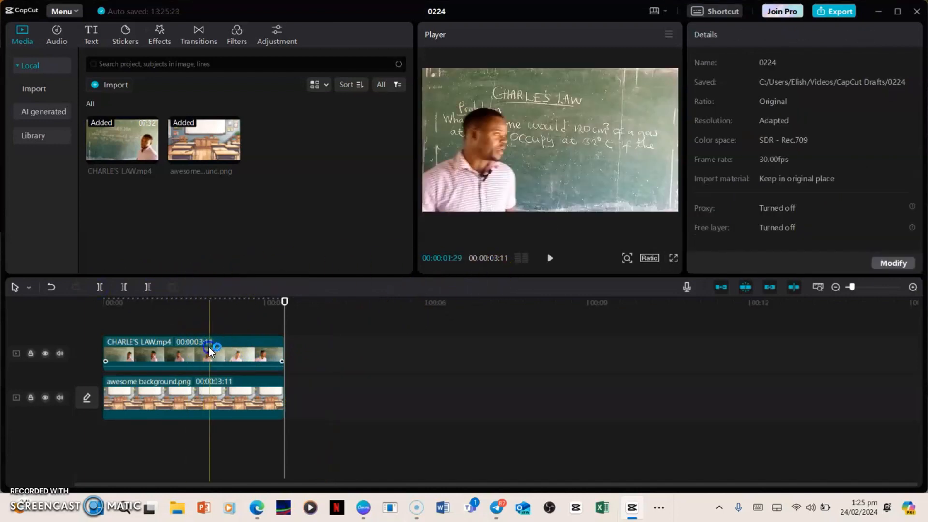
# Turn on Auto cutout for the CHARLE'S LAW clip to remove the chalkboard behind the teacher.
pyautogui.click(209, 347)
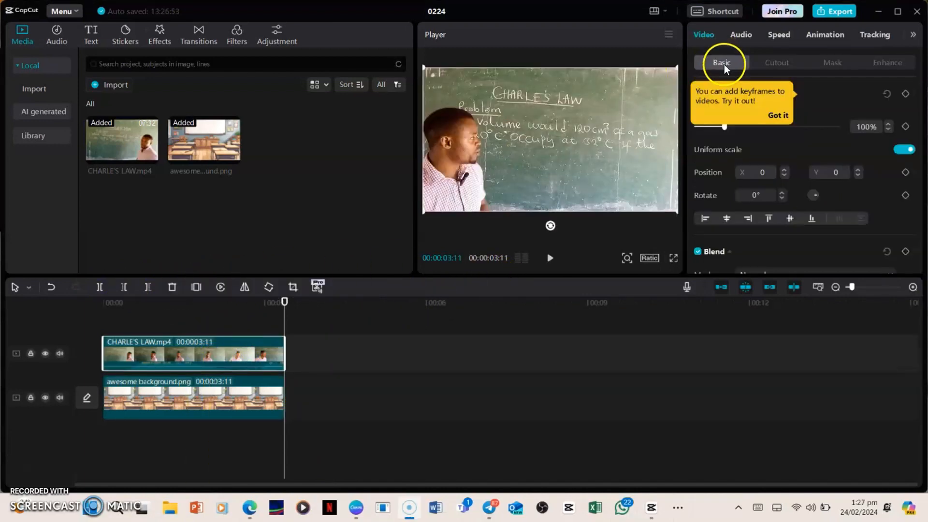
pyautogui.click(777, 65)
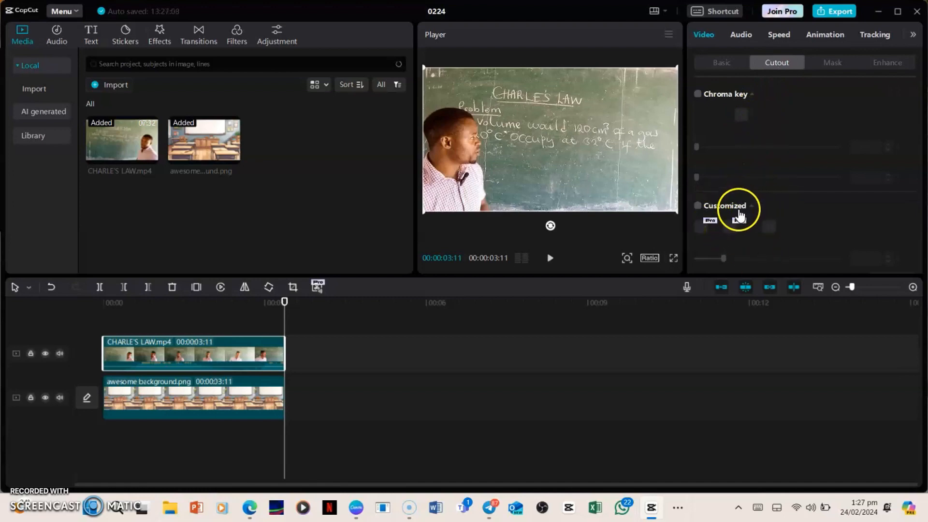
pyautogui.scroll(-1, 752, 106)
pyautogui.scroll(-3, 752, 112)
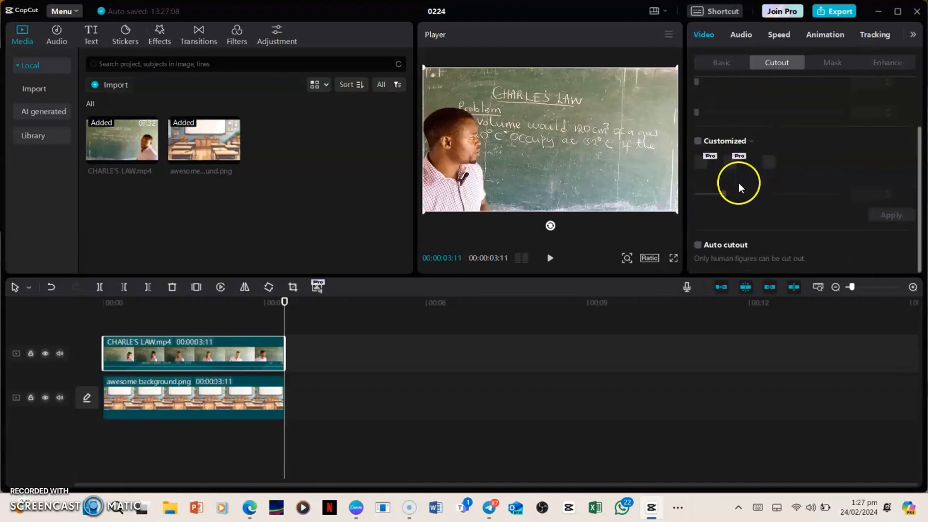
pyautogui.click(700, 248)
pyautogui.click(706, 251)
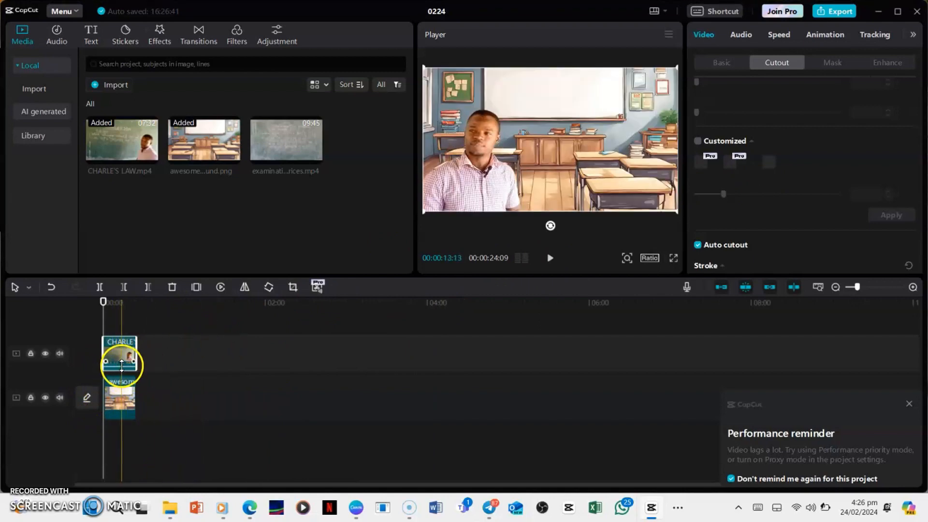
# Play about five seconds of the composite from the start to check the teacher against the classroom background.
pyautogui.click(573, 256)
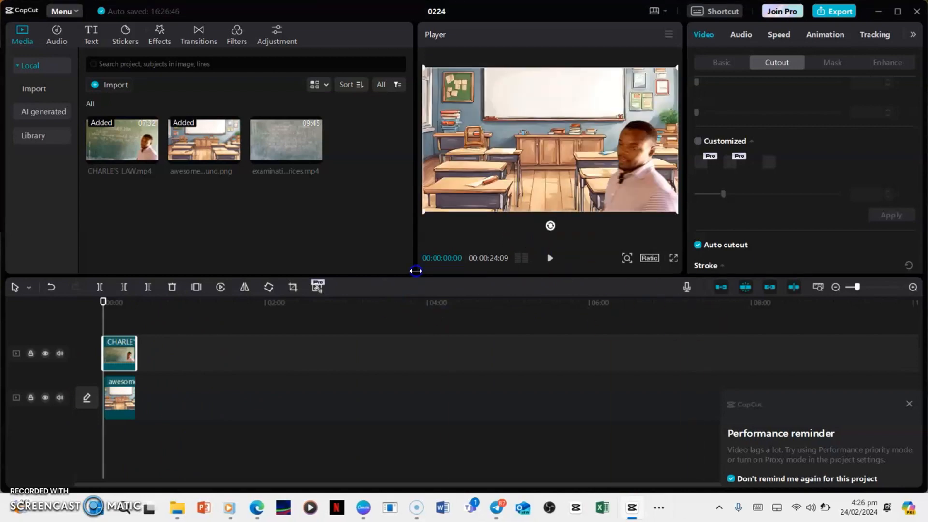
pyautogui.click(550, 260)
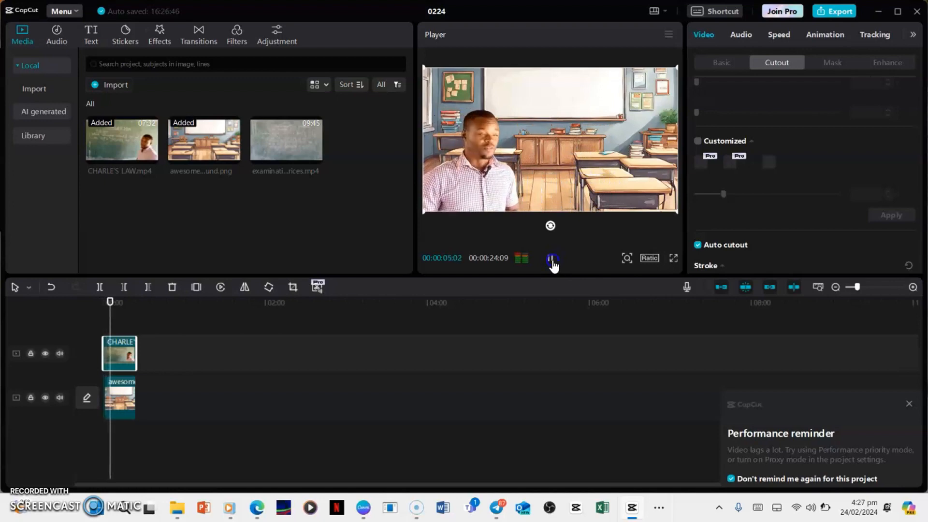
pyautogui.click(552, 260)
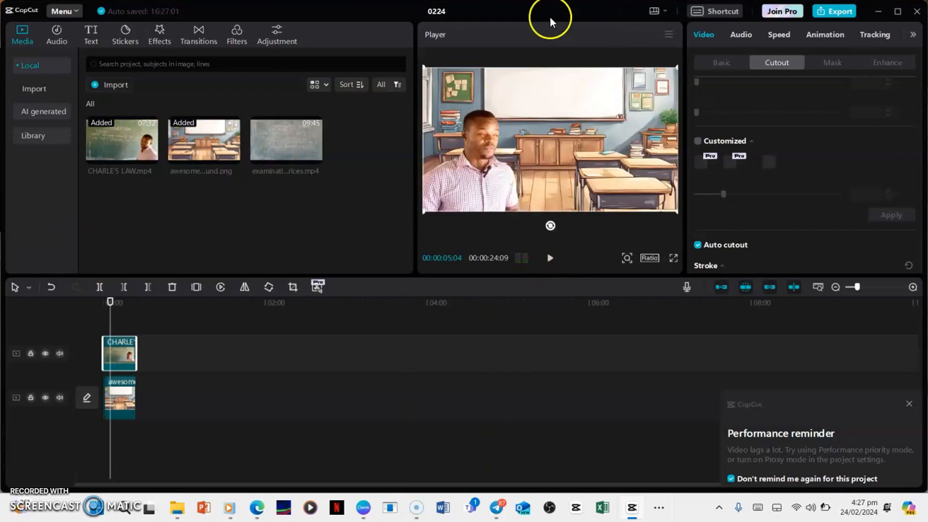
# Rename the project to "BACKGROUNd removal".
pyautogui.click(444, 9)
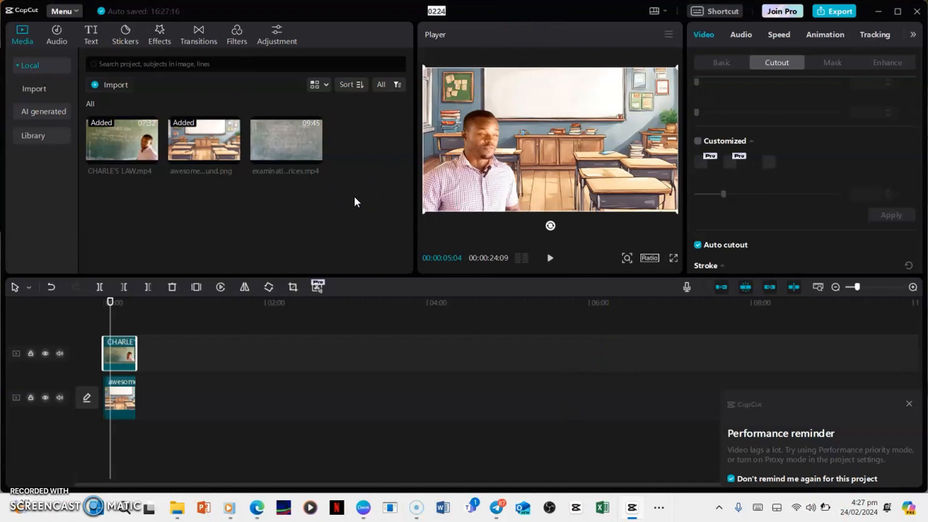
pyautogui.write('BACKGROUNd')
pyautogui.write('removal')
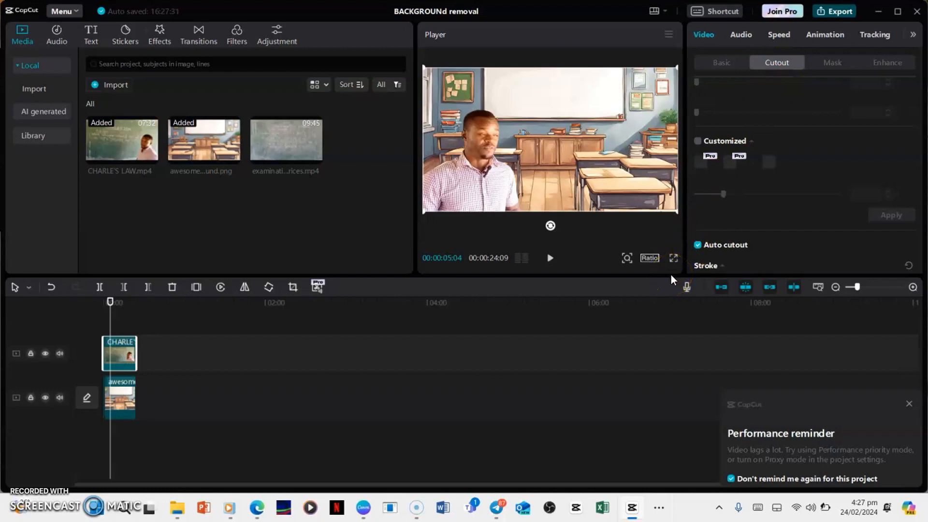
# Export the BACKGROUNd removal video as a 1080P, 30fps, H.264 mp4 and minimize the editor.
pyautogui.hotkey('ctrl', 'e')
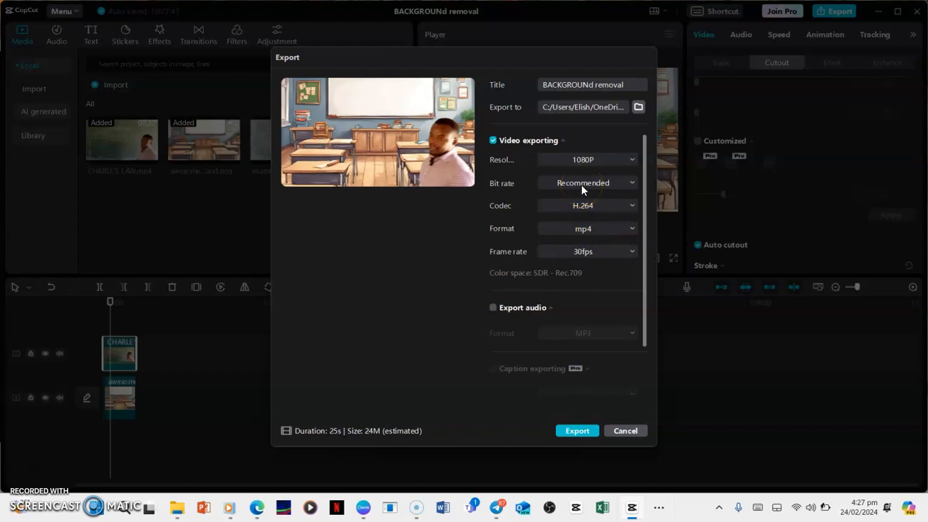
pyautogui.click(566, 431)
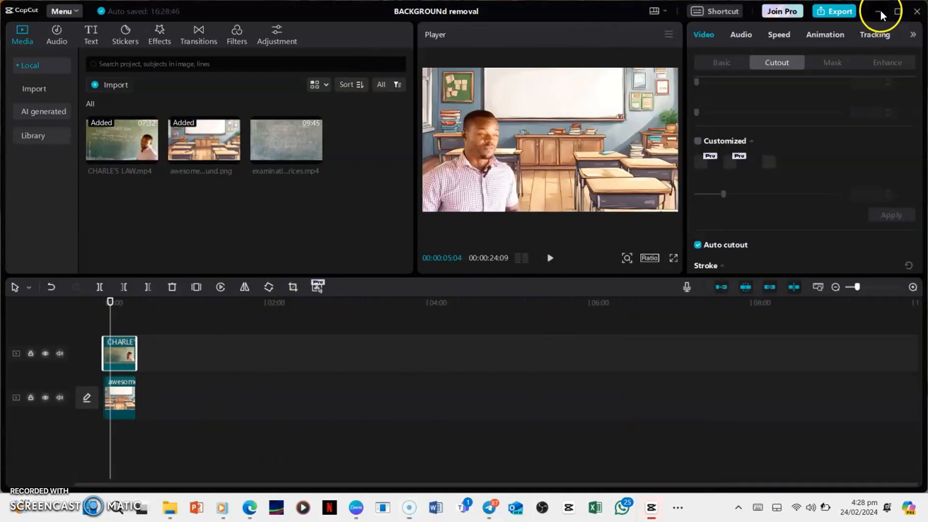
pyautogui.click(880, 11)
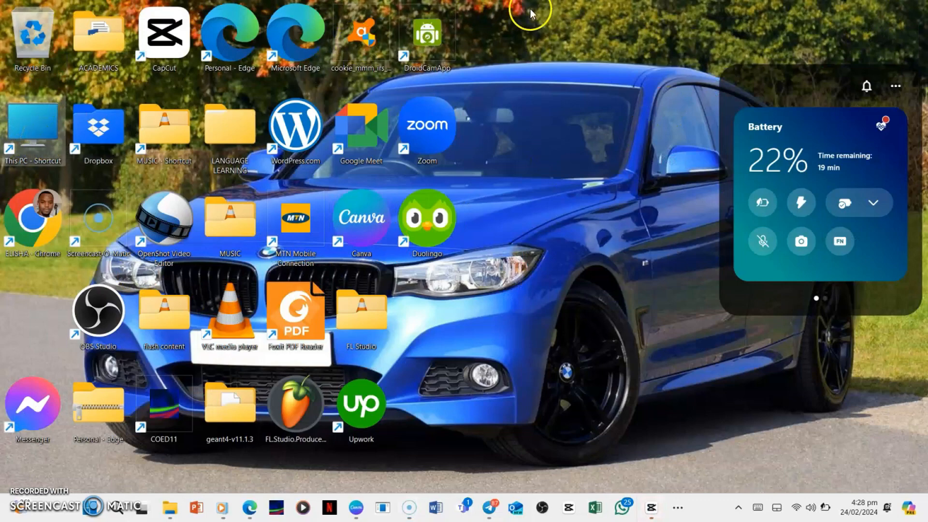
# Search the LATEST folder inside the Desktop's flash content folder for "background" and open the BACKGROUNd removal video.
pyautogui.doubleClick(170, 312)
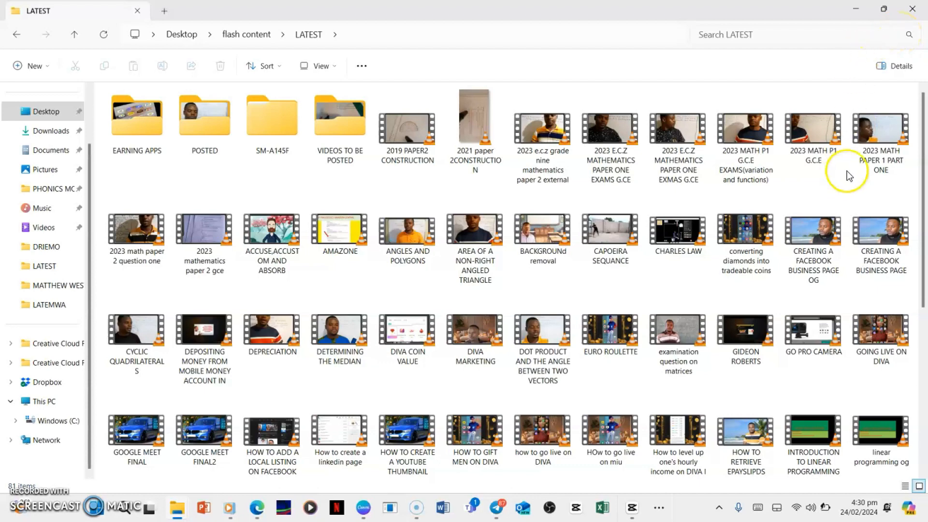
pyautogui.click(730, 34)
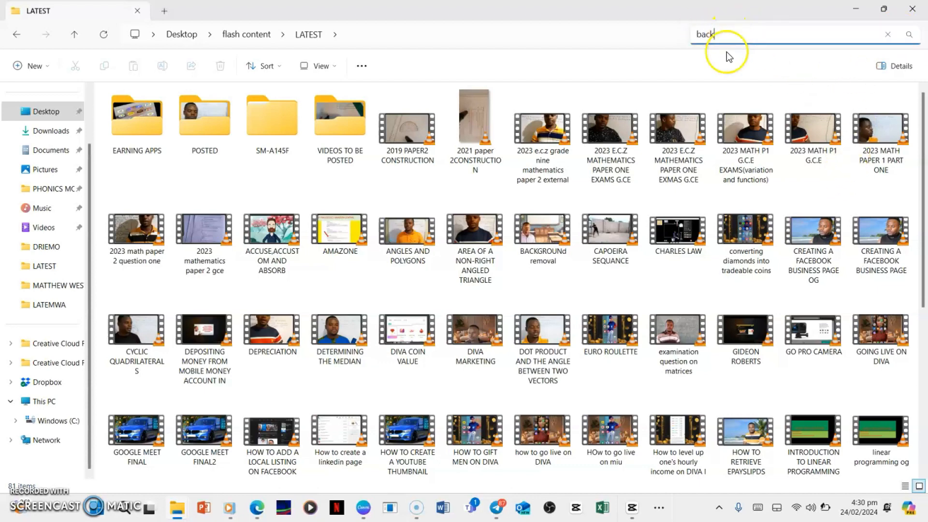
pyautogui.write('back')
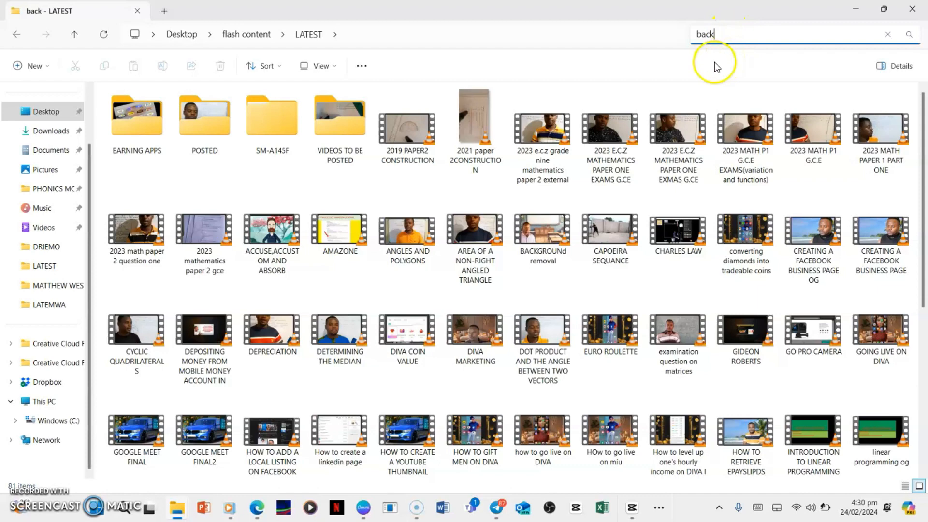
pyautogui.write('ground')
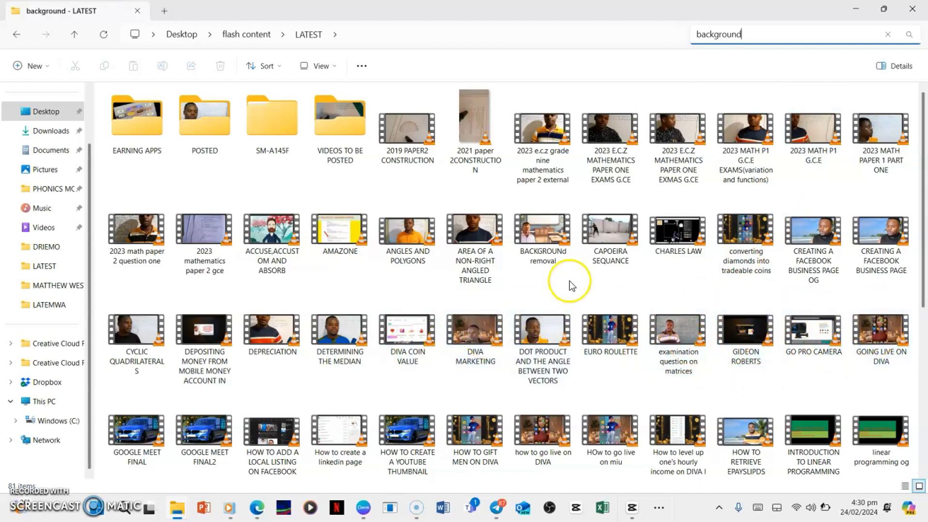
pyautogui.click(545, 245)
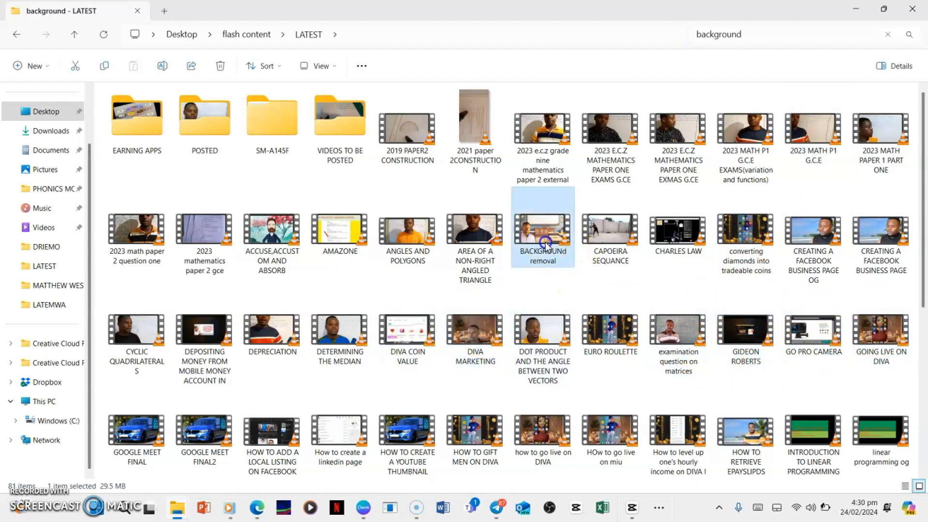
pyautogui.doubleClick(547, 241)
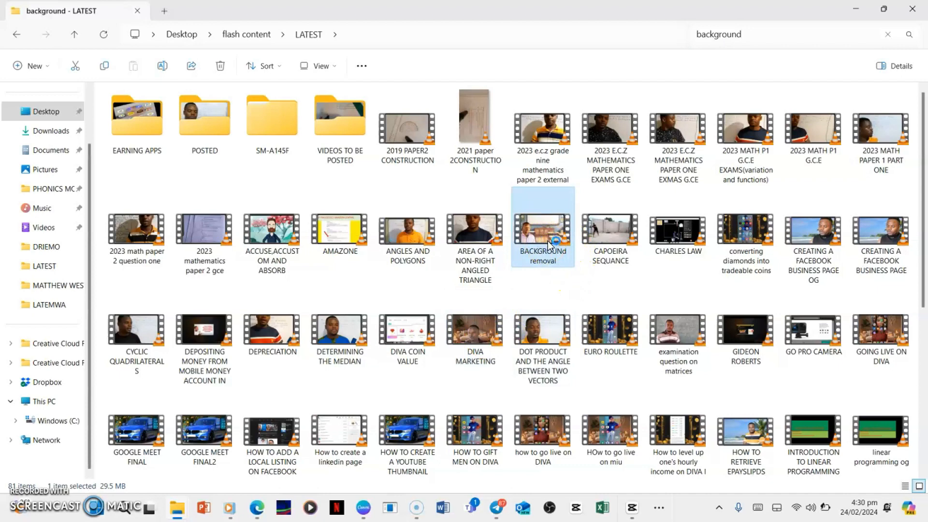